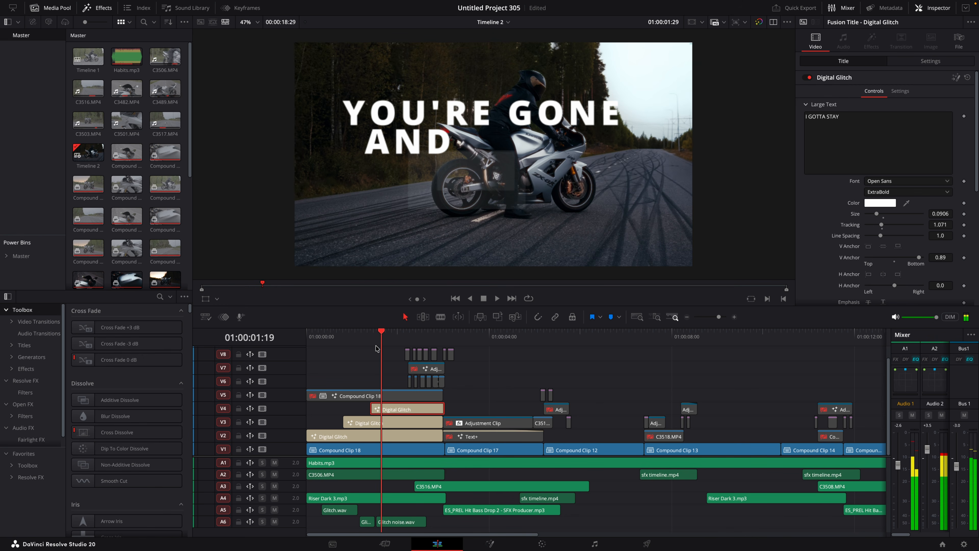
- Open Compound Clip 18 from track V5 on the Fusion page and play it to examine its Magic Mask node
{"action": "left_click", "coordinate": [336, 396]}
{"action": "scroll", "coordinate": [337, 380], "scroll_direction": "up", "scroll_amount": 1}
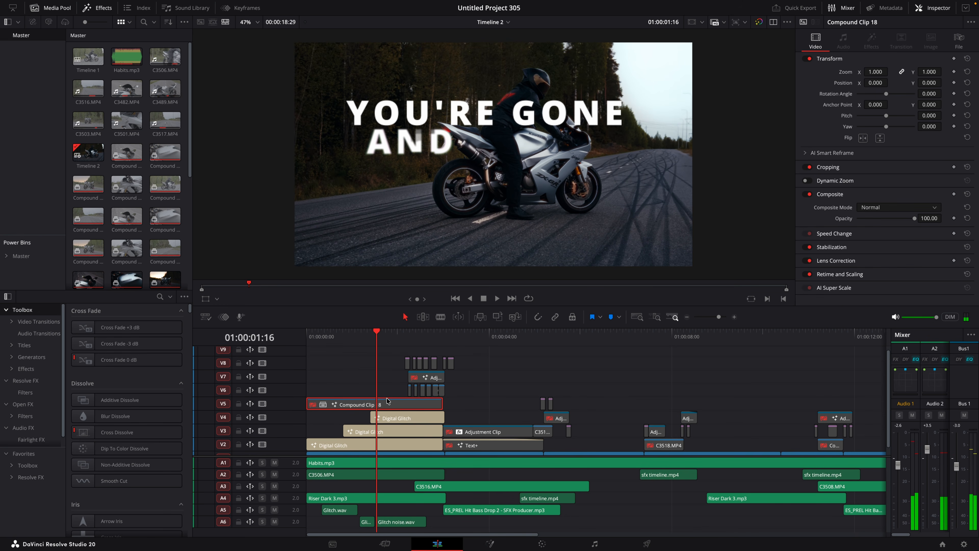
{"action": "key", "text": "shift+5"}
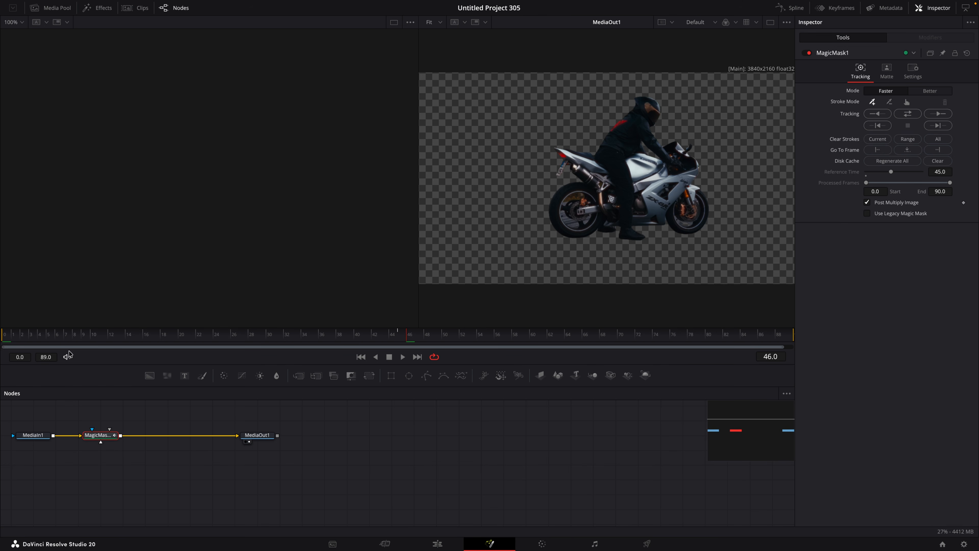
{"action": "key", "text": "space"}
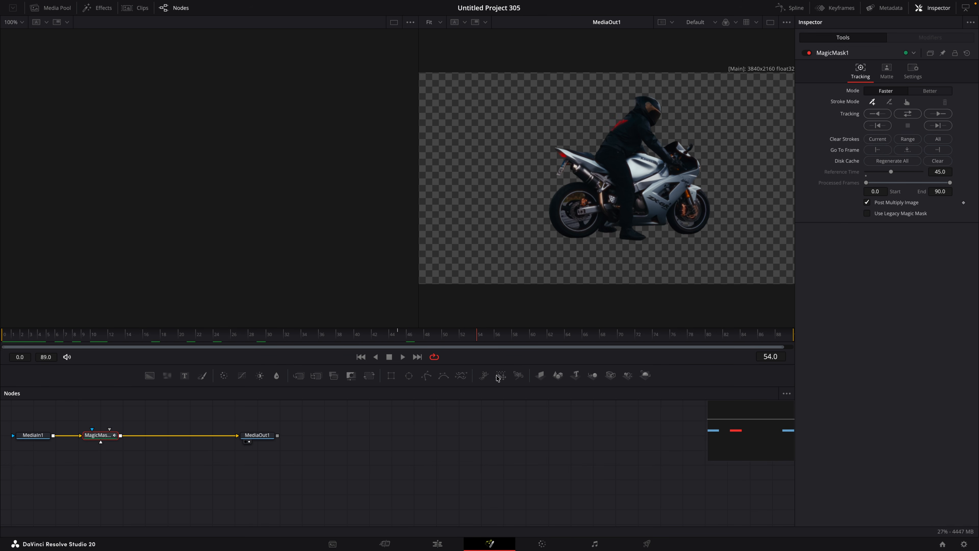
- On the Color page, activate a curve window on the compound clip's node 01 and check the window tracker
{"action": "left_click", "coordinate": [544, 545]}
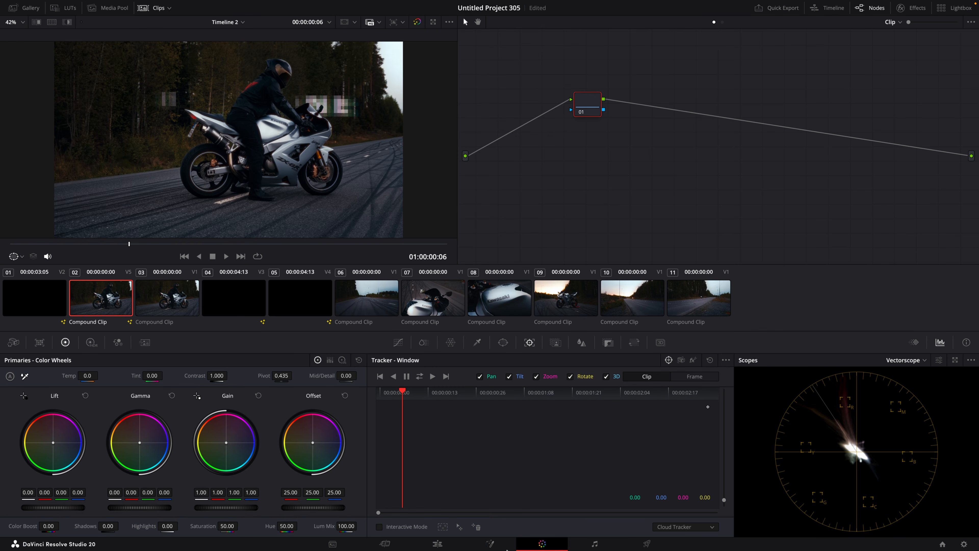
{"action": "left_click", "coordinate": [503, 343]}
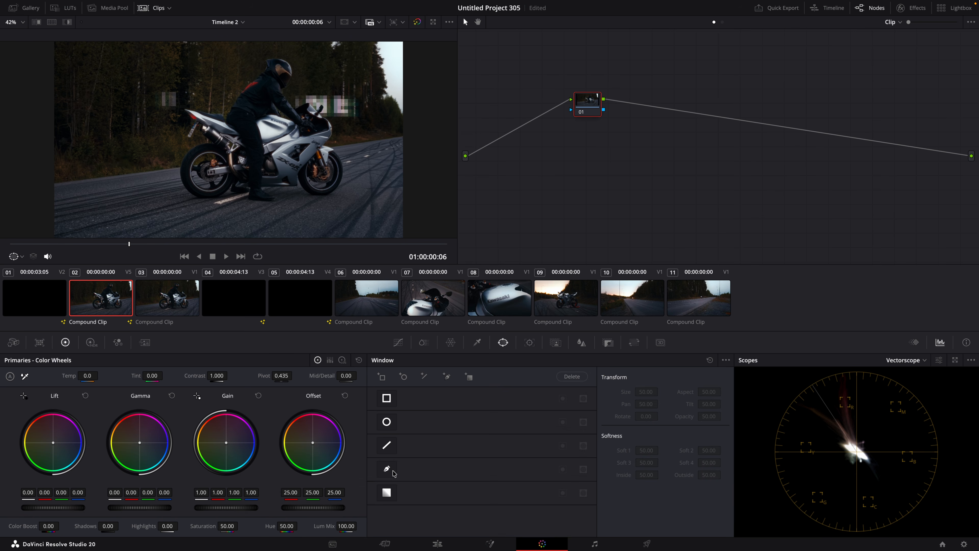
{"action": "left_click", "coordinate": [385, 475]}
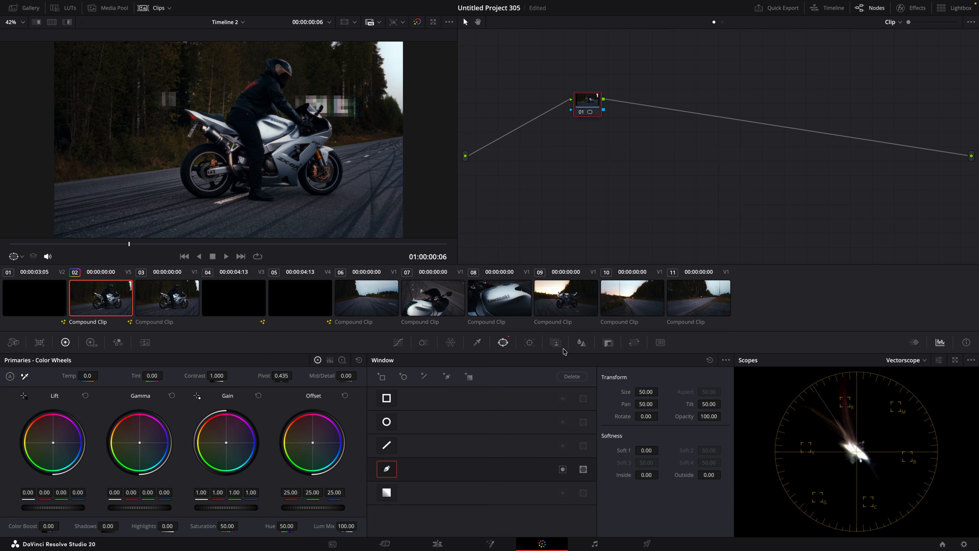
{"action": "left_click", "coordinate": [531, 341]}
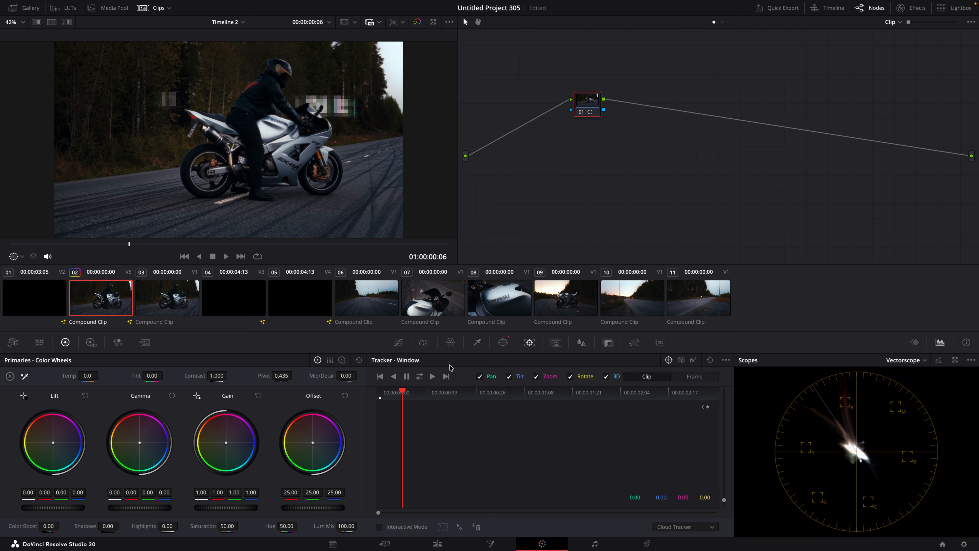
{"action": "left_click", "coordinate": [503, 342]}
- Bring up the node graph's options, then enable Compound Clip 18 on V5 back on the Edit page and play the timeline
{"action": "right_click", "coordinate": [695, 173]}
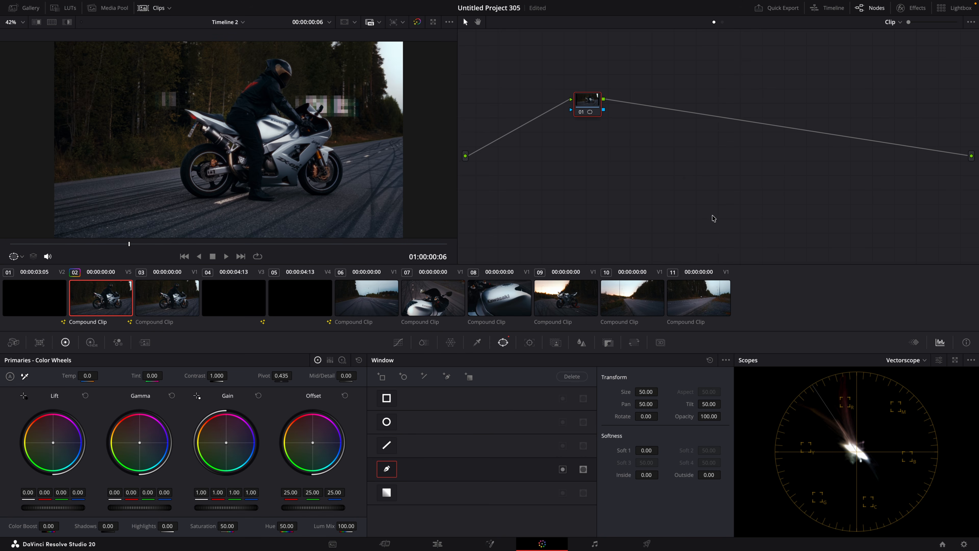
{"action": "right_click", "coordinate": [709, 203]}
{"action": "left_click", "coordinate": [734, 246]}
{"action": "left_click", "coordinate": [438, 544]}
{"action": "key", "text": "space"}
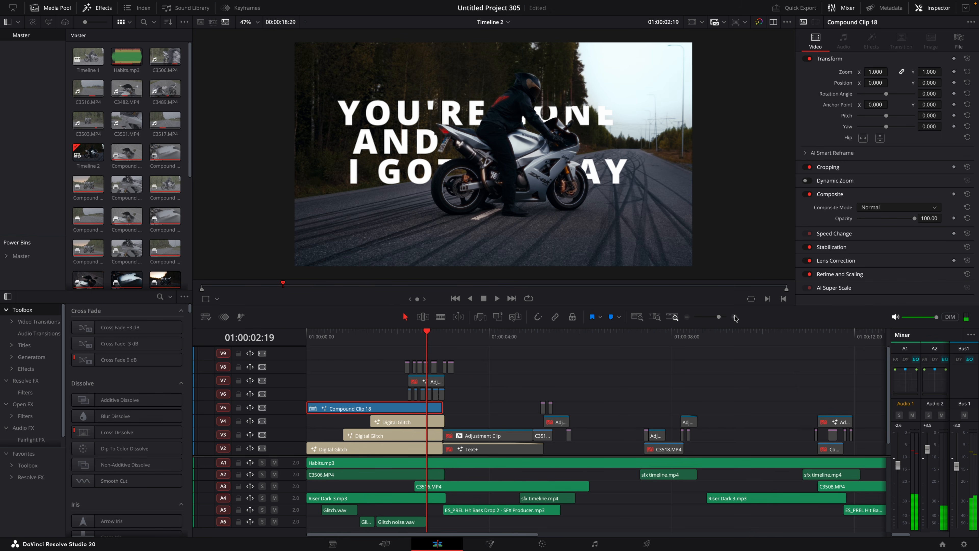
- Enable all the short clips on track V6 above Compound Clip 18 and move the playhead to 01:00:02:07
{"action": "left_click_drag", "start_coordinate": [718, 317], "coordinate": [720, 316]}
{"action": "scroll", "coordinate": [593, 366], "scroll_direction": "left", "scroll_amount": 2}
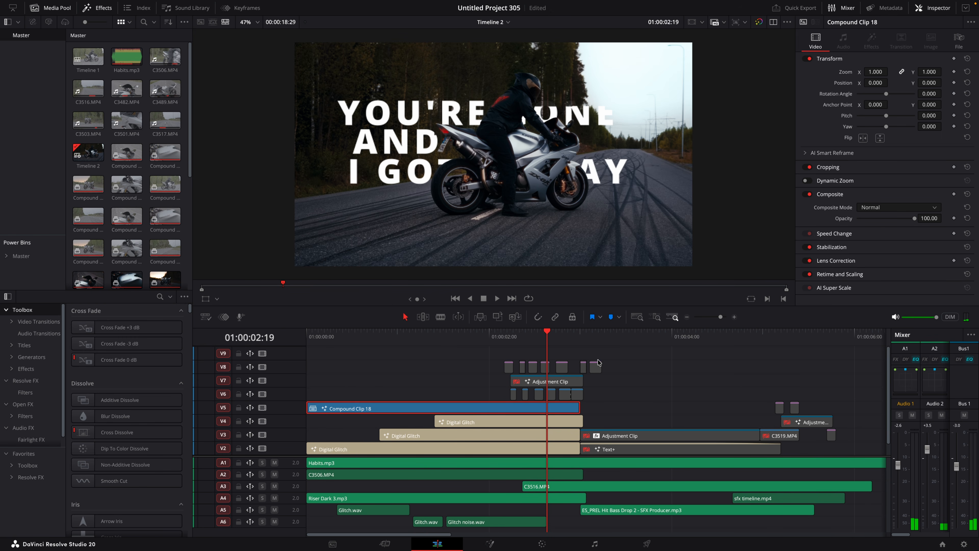
{"action": "left_click", "coordinate": [559, 383]}
{"action": "left_click_drag", "start_coordinate": [610, 398], "coordinate": [524, 399]}
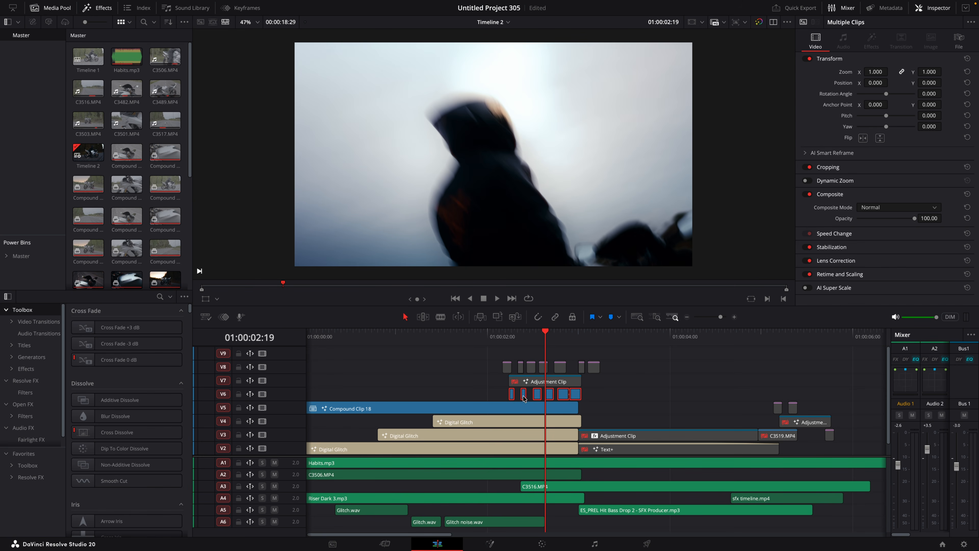
{"action": "left_click", "coordinate": [596, 396]}
{"action": "left_click_drag", "start_coordinate": [546, 340], "coordinate": [510, 339]}
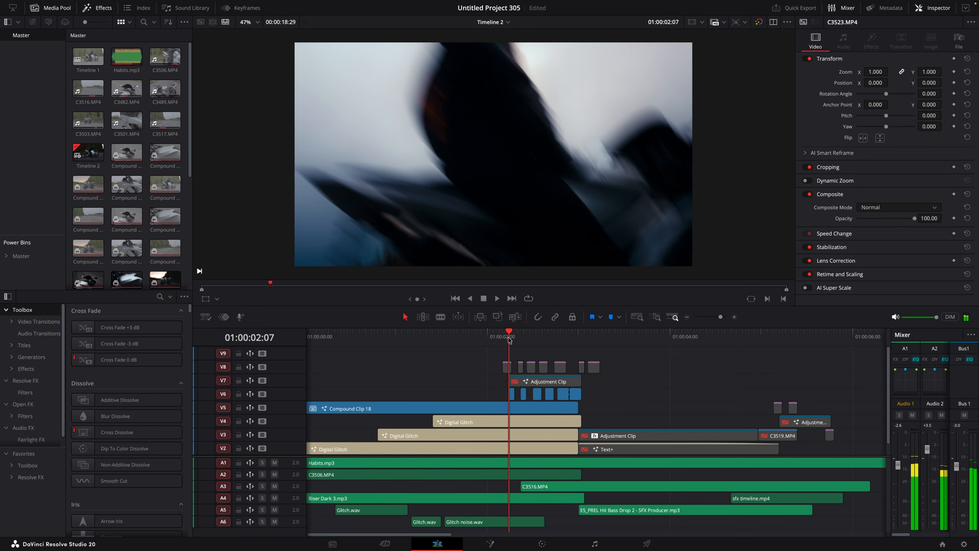
- Place a copy of the C3523.MP4 clip on V7, lengthen it, preview the shot and delete the copy
{"action": "left_click_drag", "start_coordinate": [514, 394], "coordinate": [382, 380]}
{"action": "scroll", "coordinate": [381, 380], "scroll_direction": "up", "scroll_amount": 3}
{"action": "left_click_drag", "start_coordinate": [455, 373], "coordinate": [645, 374]}
{"action": "left_click_drag", "start_coordinate": [454, 340], "coordinate": [523, 340]}
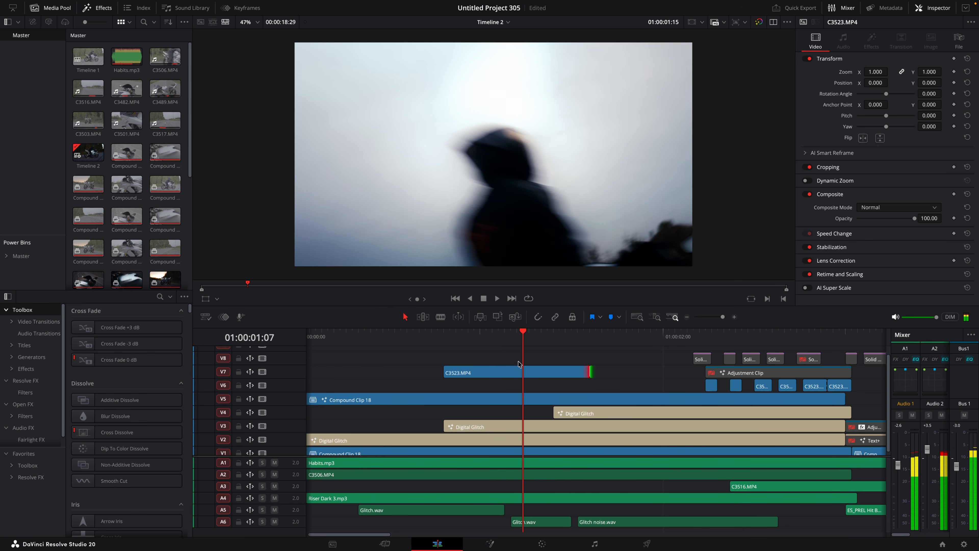
{"action": "left_click", "coordinate": [527, 372]}
{"action": "key", "text": "BackSpace"}
{"action": "scroll", "coordinate": [566, 379], "scroll_direction": "right", "scroll_amount": 4}
{"action": "left_click", "coordinate": [495, 338]}
{"action": "scroll", "coordinate": [543, 372], "scroll_direction": "down", "scroll_amount": 3}
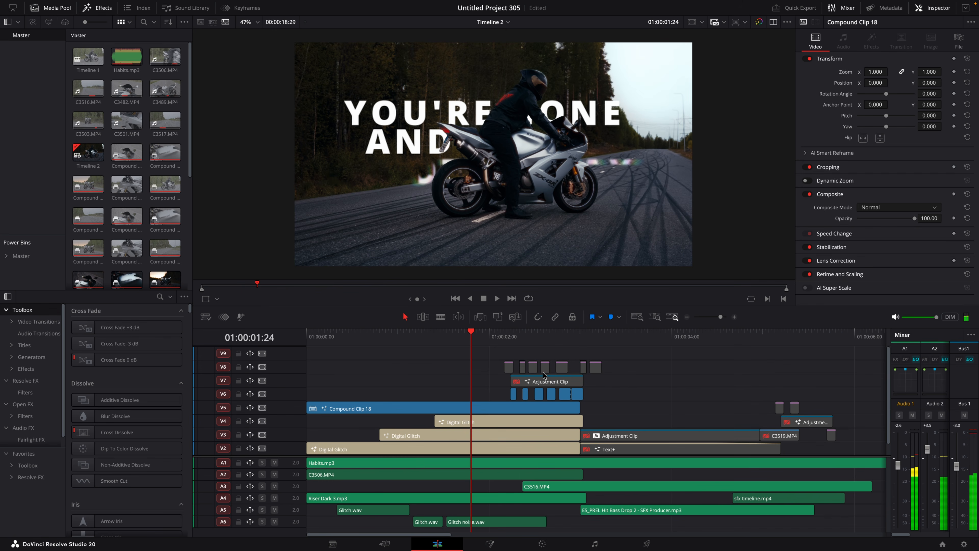
- Enable the group of Solid Color clips on V8 and review the composite settings of the one at 01:00:02:25
{"action": "left_click", "coordinate": [556, 335]}
{"action": "left_click_drag", "start_coordinate": [554, 331], "coordinate": [563, 332]}
{"action": "left_click", "coordinate": [571, 380]}
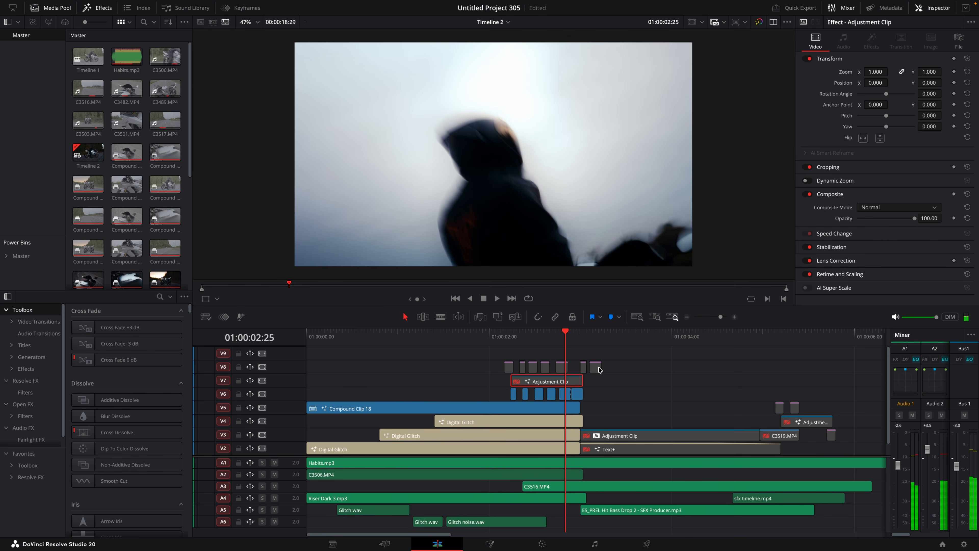
{"action": "left_click_drag", "start_coordinate": [615, 364], "coordinate": [462, 370]}
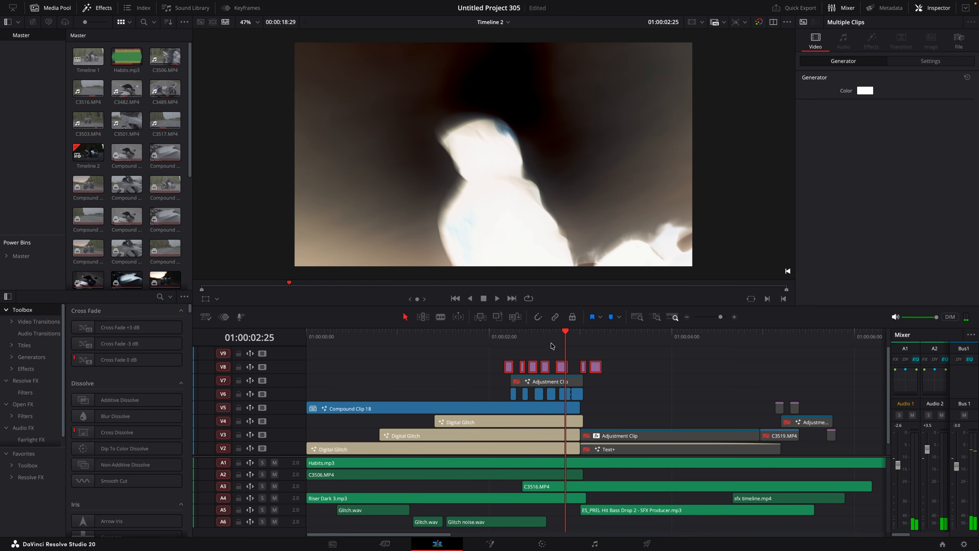
{"action": "left_click", "coordinate": [562, 366]}
{"action": "left_click", "coordinate": [926, 64]}
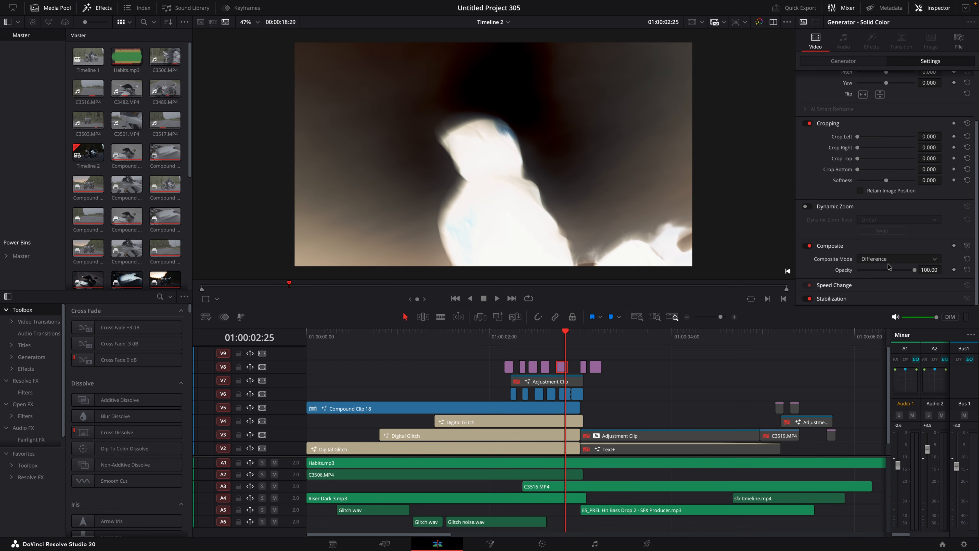
- Enable the Adjustment Clip on V7 and preview its effect in the viewer at 01:00:02:09
{"action": "left_click_drag", "start_coordinate": [566, 334], "coordinate": [544, 341]}
{"action": "left_click", "coordinate": [552, 381]}
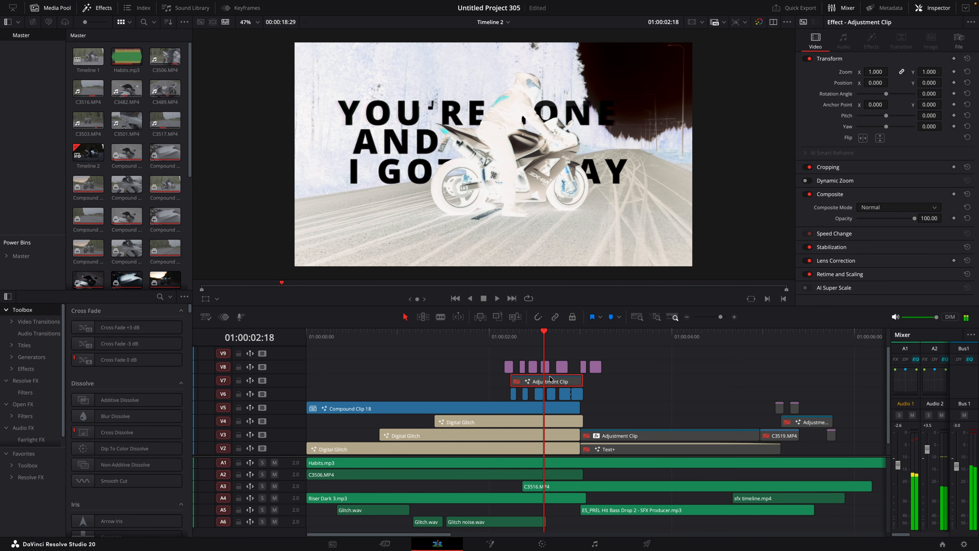
{"action": "left_click", "coordinate": [551, 331]}
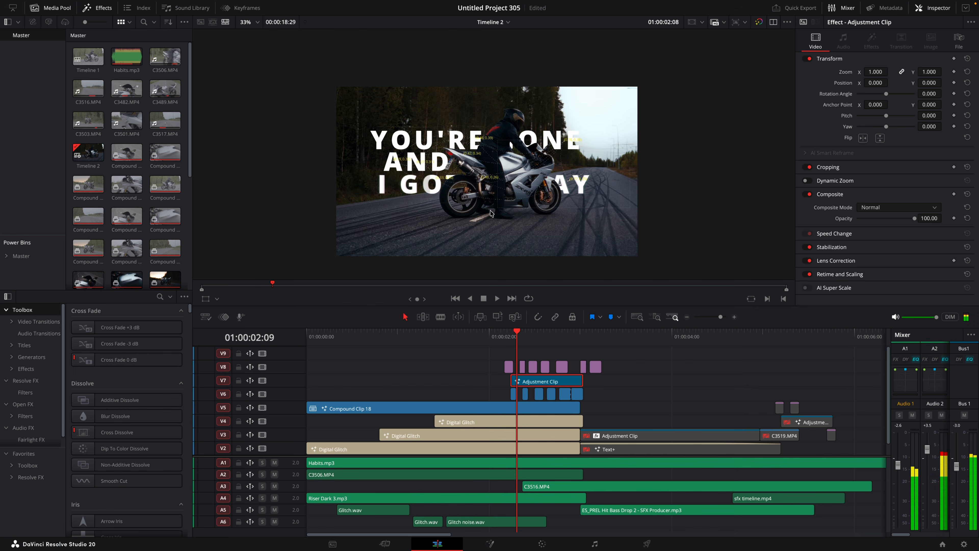
{"action": "scroll", "coordinate": [491, 213], "scroll_direction": "up", "scroll_amount": 4}
{"action": "scroll", "coordinate": [510, 140], "scroll_direction": "down", "scroll_amount": 2}
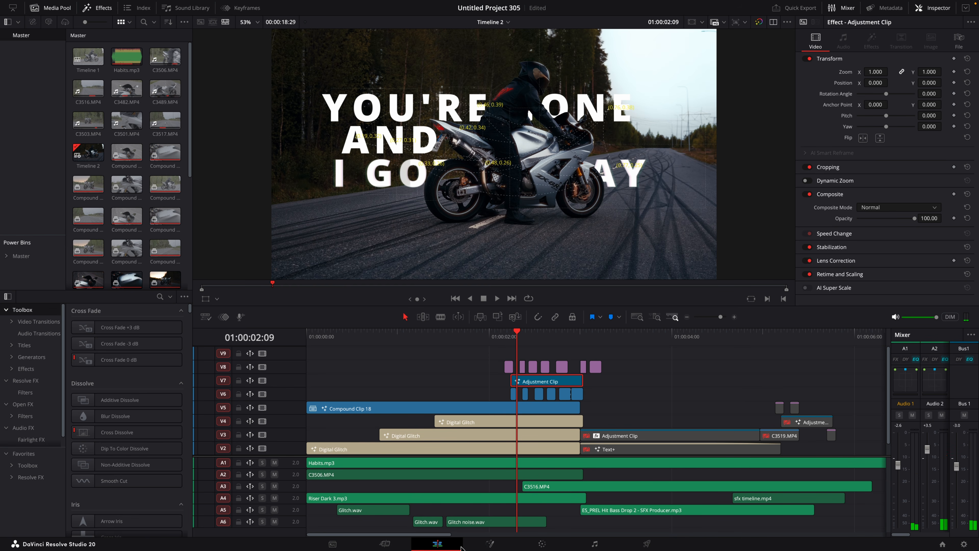
- Open the V7 Adjustment Clip in Fusion and examine the TCVGTracer1 node's detection, line, box, marker and coordinate controls
{"action": "left_click", "coordinate": [490, 544]}
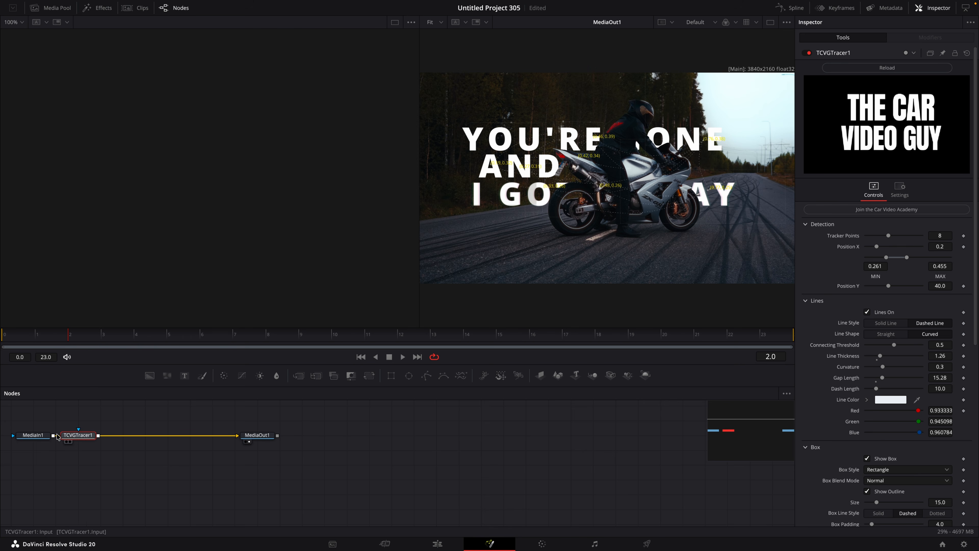
{"action": "left_click_drag", "start_coordinate": [86, 435], "coordinate": [108, 436]}
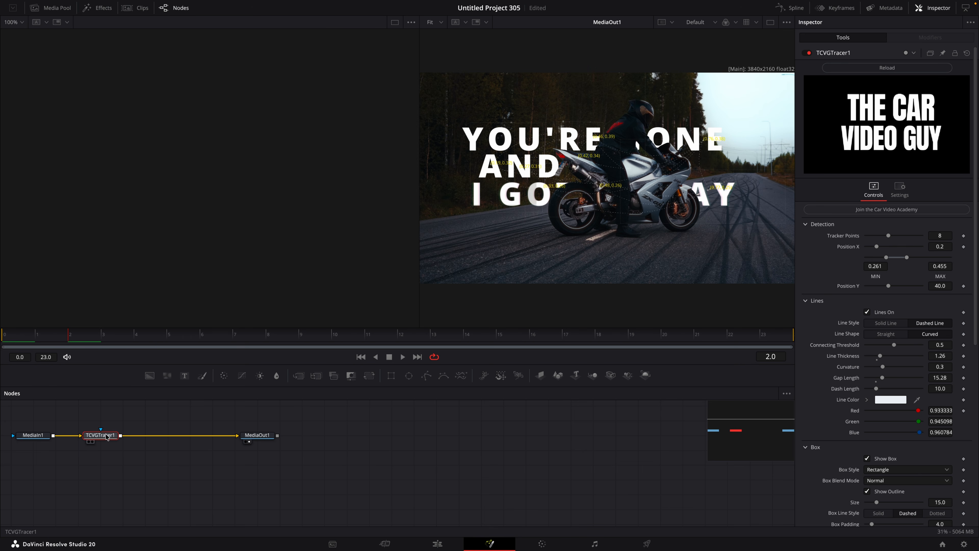
{"action": "scroll", "coordinate": [906, 245], "scroll_direction": "down", "scroll_amount": 1}
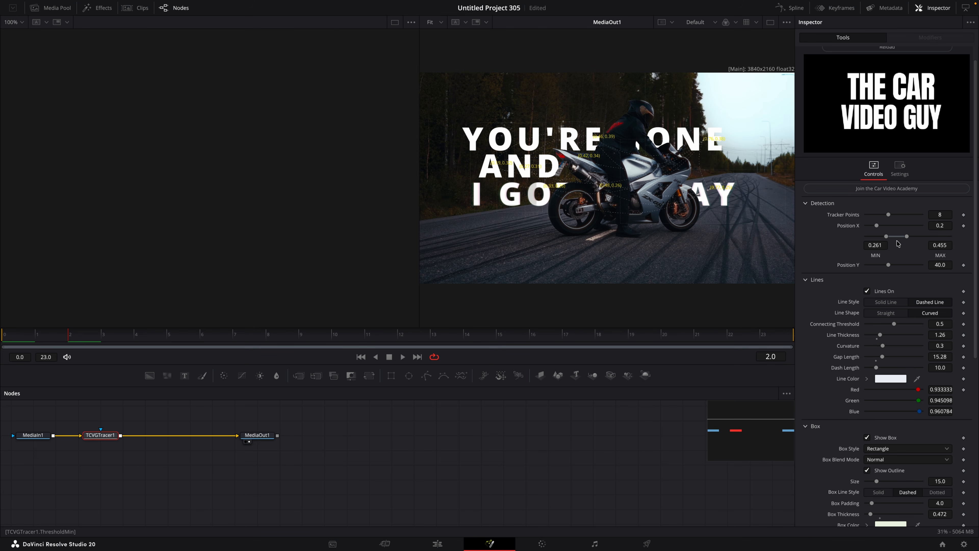
{"action": "scroll", "coordinate": [901, 246], "scroll_direction": "down", "scroll_amount": 1}
{"action": "scroll", "coordinate": [902, 247], "scroll_direction": "down", "scroll_amount": 1}
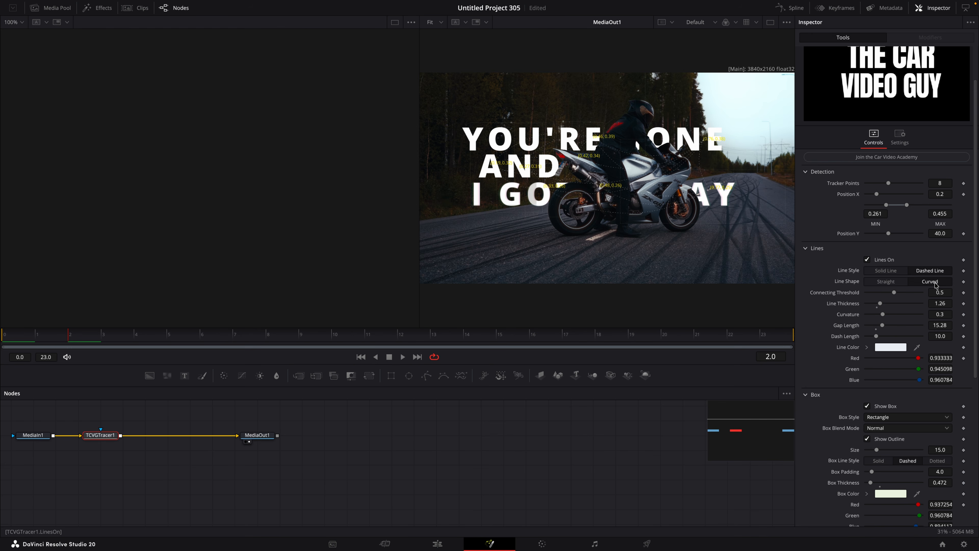
{"action": "scroll", "coordinate": [936, 271], "scroll_direction": "down", "scroll_amount": 2}
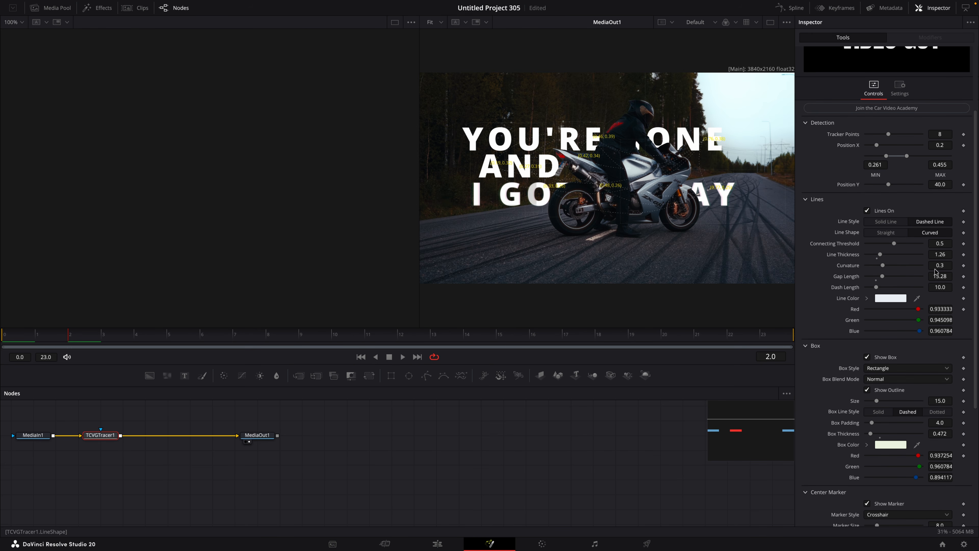
{"action": "scroll", "coordinate": [889, 299], "scroll_direction": "down", "scroll_amount": 1}
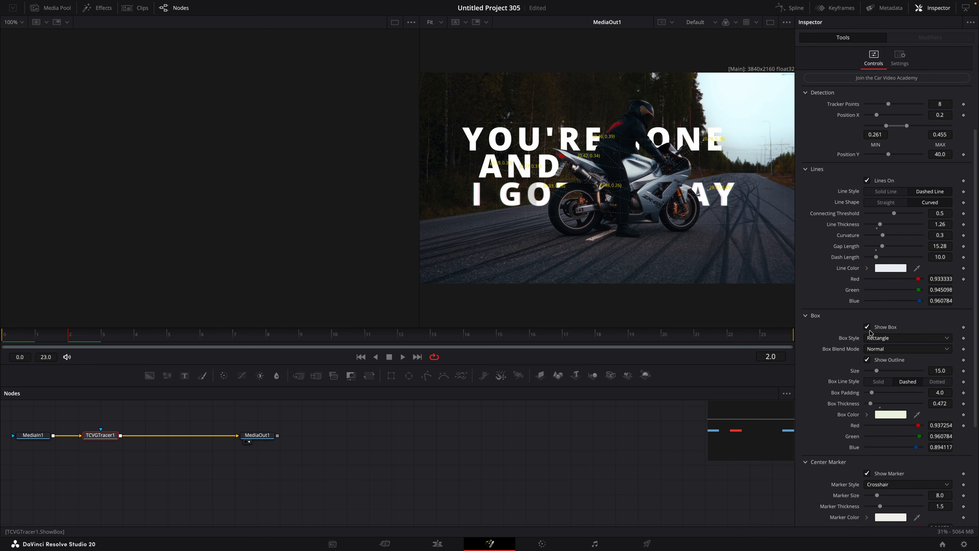
{"action": "scroll", "coordinate": [882, 352], "scroll_direction": "down", "scroll_amount": 2}
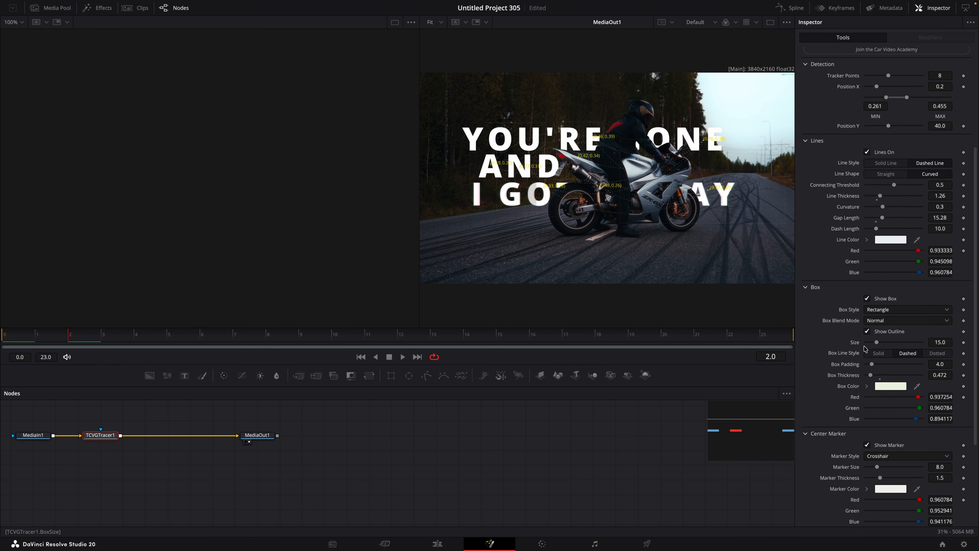
{"action": "scroll", "coordinate": [865, 348], "scroll_direction": "down", "scroll_amount": 3}
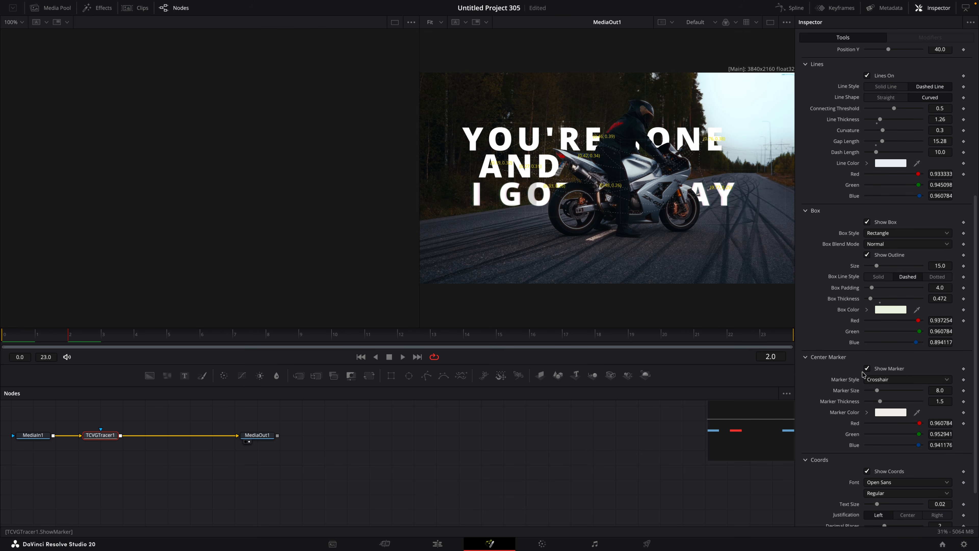
{"action": "scroll", "coordinate": [888, 376], "scroll_direction": "down", "scroll_amount": 2}
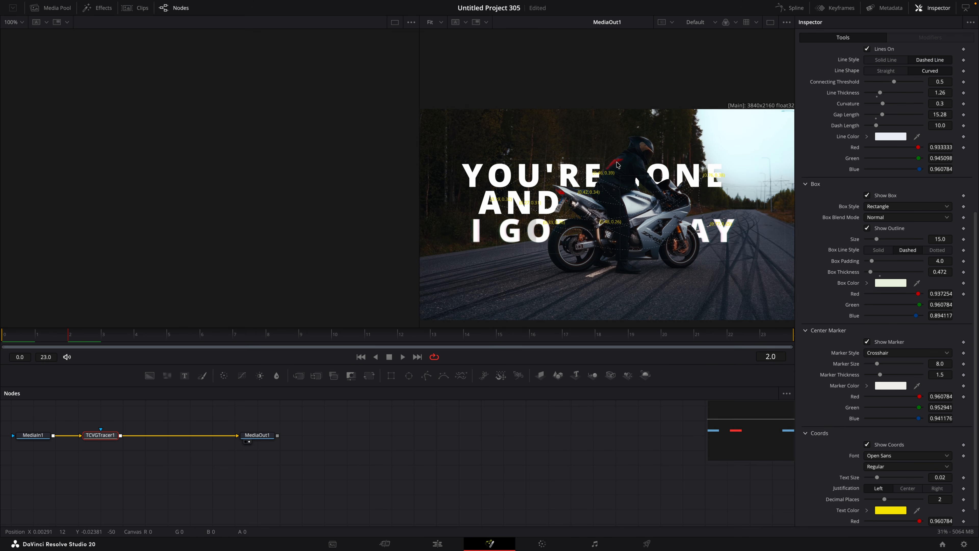
- Inspect the tracer's coordinate labels, dashed lines and boxes over the motorcycle up close in the viewer
{"action": "scroll", "coordinate": [613, 222], "scroll_direction": "up", "scroll_amount": 5}
{"action": "scroll", "coordinate": [613, 222], "scroll_direction": "up", "scroll_amount": 5}
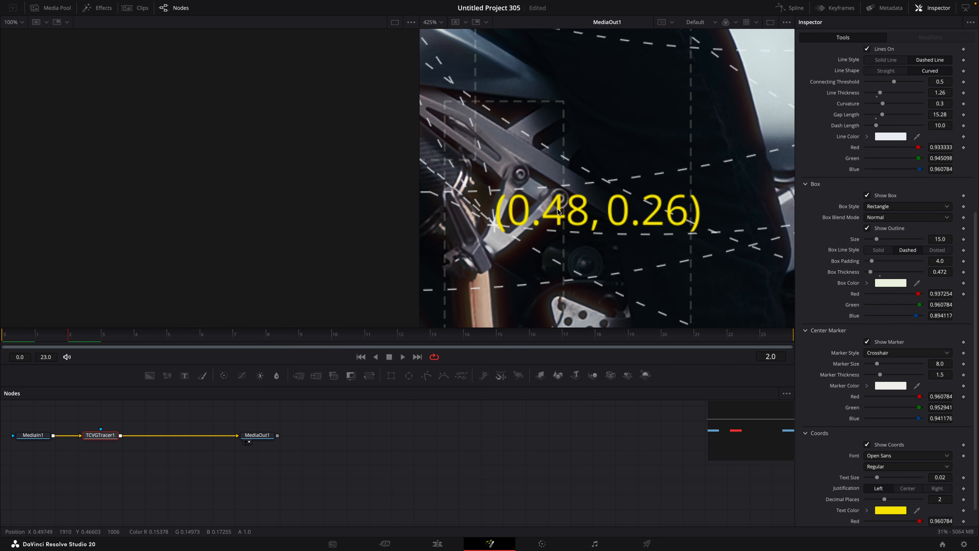
{"action": "scroll", "coordinate": [558, 211], "scroll_direction": "down", "scroll_amount": 10}
{"action": "scroll", "coordinate": [559, 213], "scroll_direction": "up", "scroll_amount": 5}
{"action": "scroll", "coordinate": [560, 215], "scroll_direction": "down", "scroll_amount": 2}
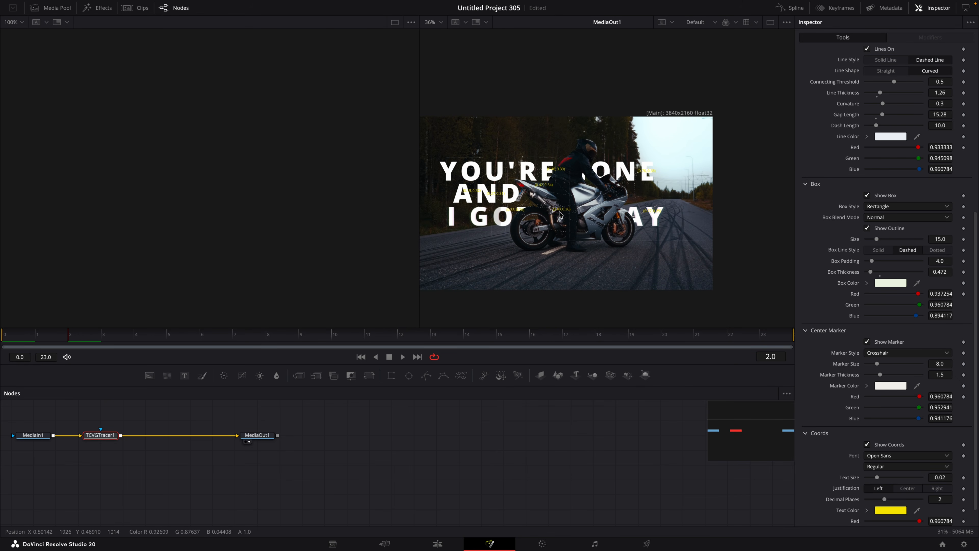
{"action": "scroll", "coordinate": [916, 491], "scroll_direction": "down", "scroll_amount": 3}
- Enable the Adjustment Clip on V3 above Compound Clip 17 and preview its beginning at 01:00:03:02
{"action": "left_click_drag", "start_coordinate": [624, 343], "coordinate": [615, 344]}
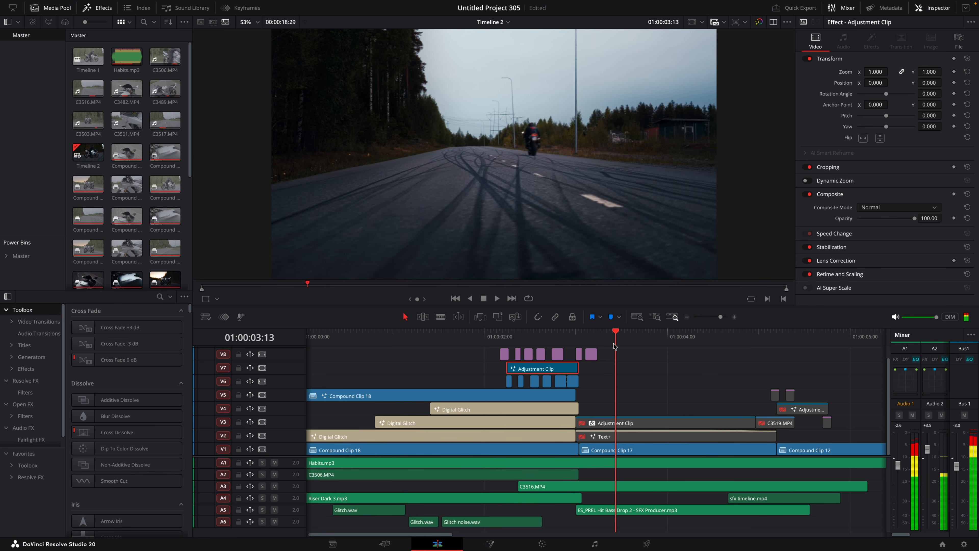
{"action": "left_click", "coordinate": [636, 425]}
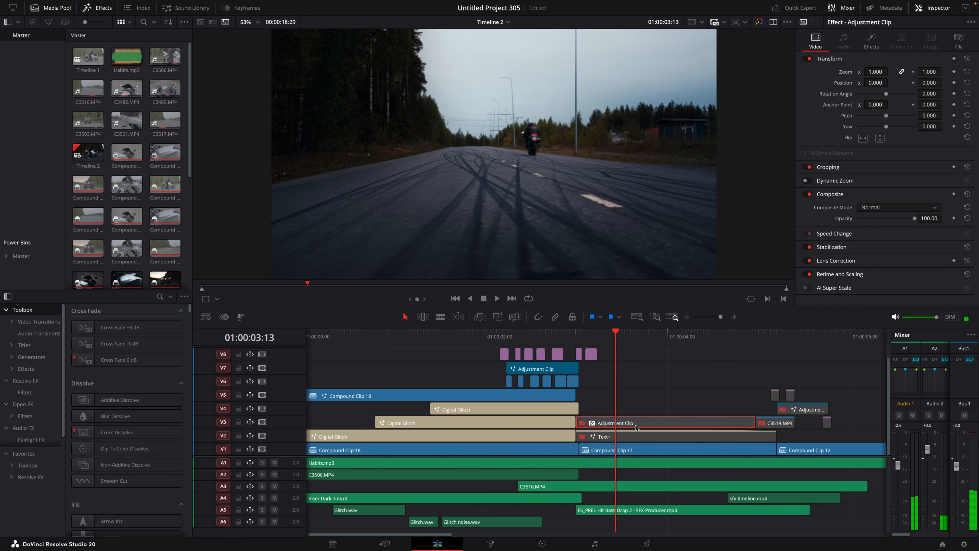
{"action": "key", "text": "d"}
{"action": "key", "text": "space"}
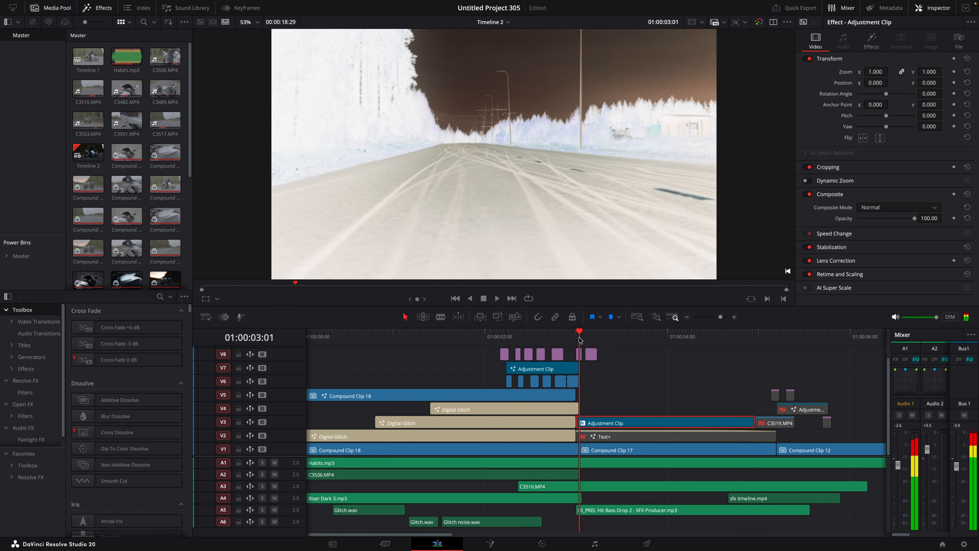
{"action": "left_click_drag", "start_coordinate": [588, 338], "coordinate": [583, 339]}
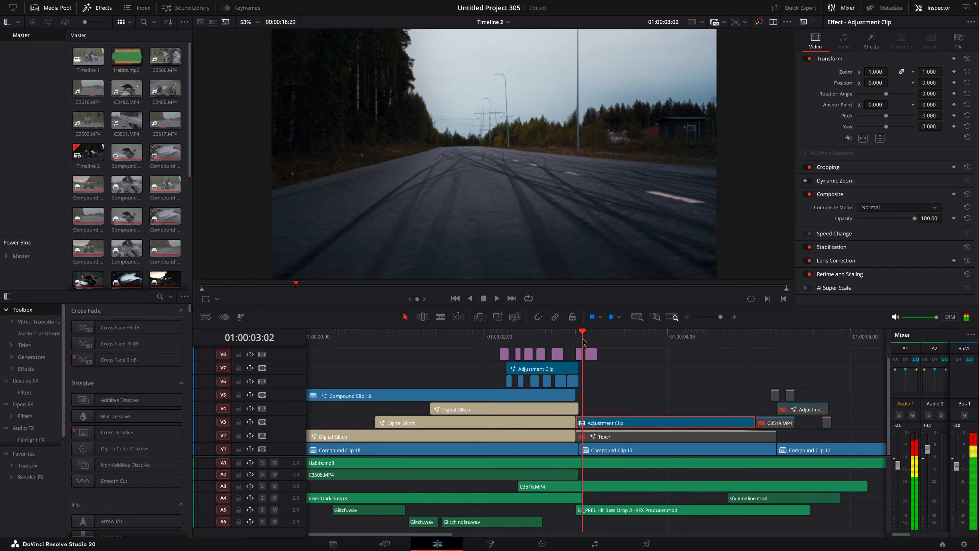
- Inspect the V3 Adjustment Clip's Camera Shake effect and step through its Motion Scale keyframes
{"action": "key", "text": "space"}
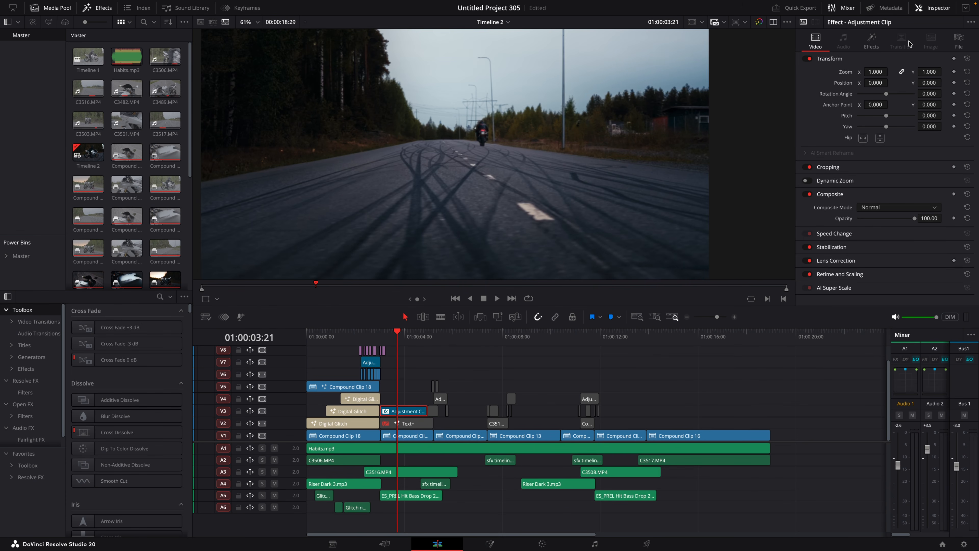
{"action": "left_click", "coordinate": [871, 40]}
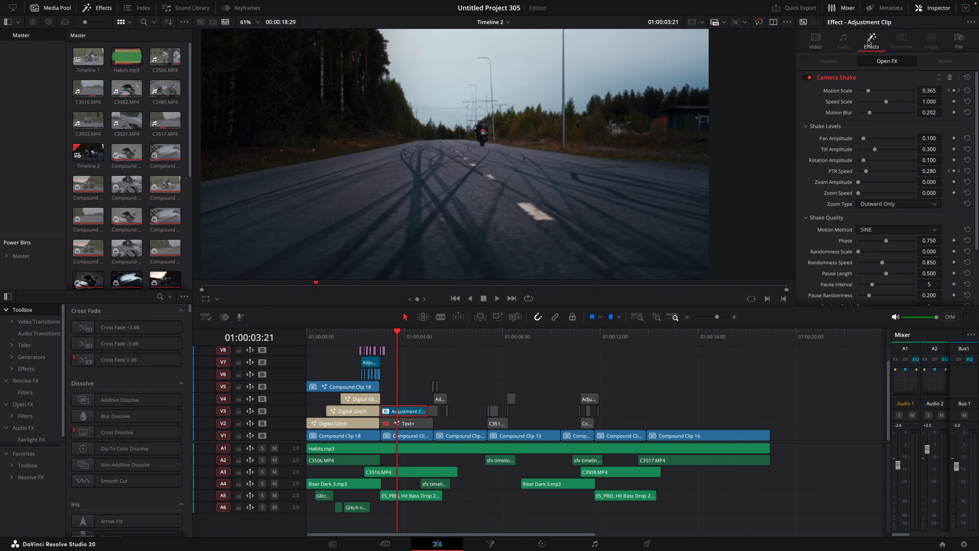
{"action": "left_click", "coordinate": [950, 91]}
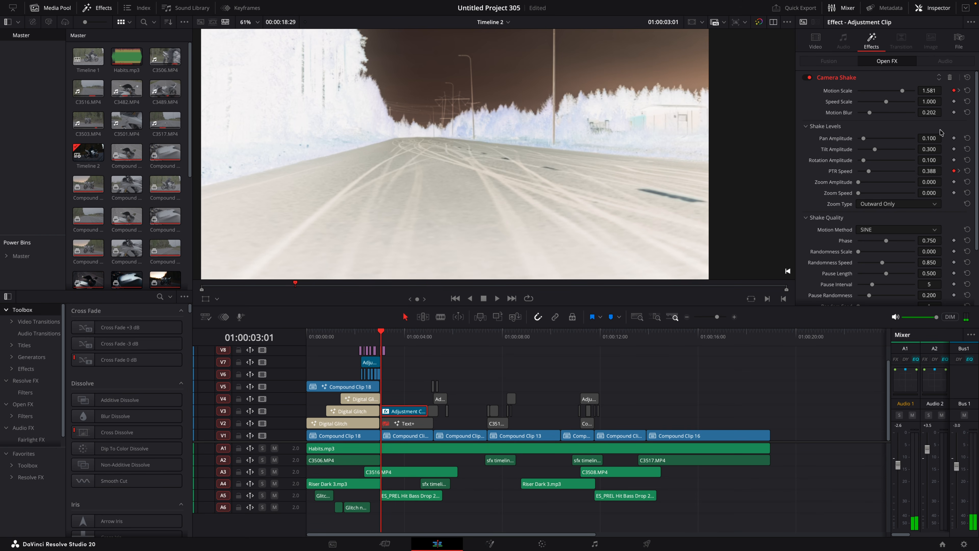
{"action": "left_click", "coordinate": [959, 91]}
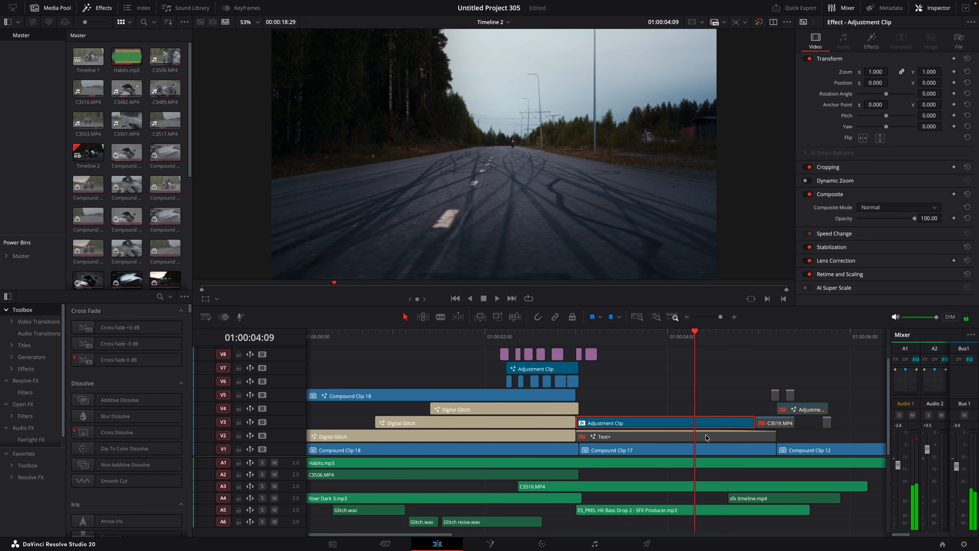
- Enable the Text+ title on V2 and examine its text, font, size and anchor settings
{"action": "left_click", "coordinate": [706, 435]}
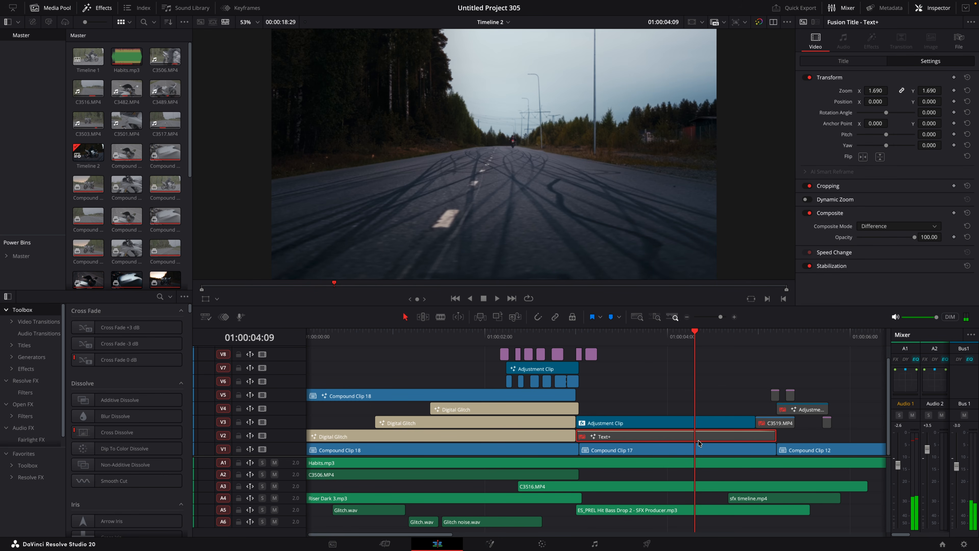
{"action": "left_click", "coordinate": [848, 61]}
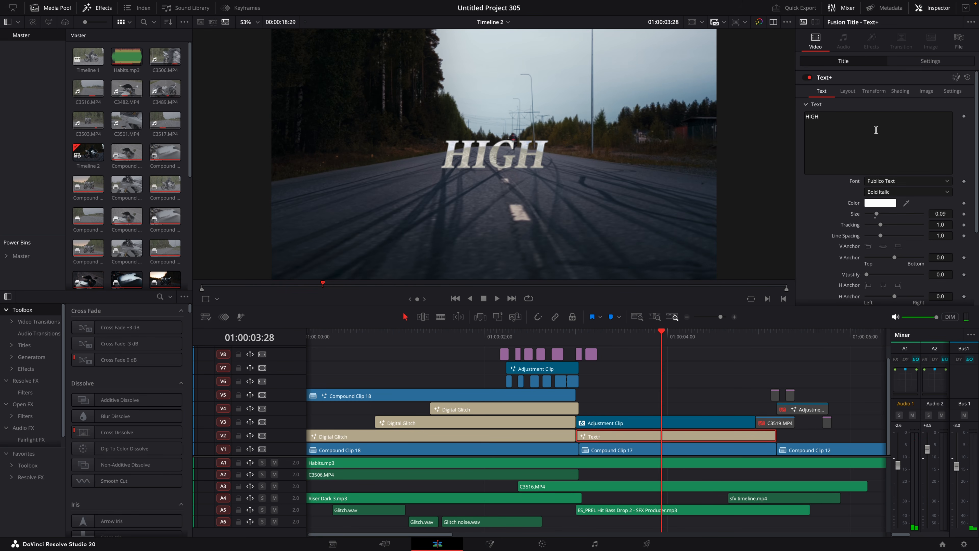
{"action": "scroll", "coordinate": [830, 122], "scroll_direction": "down", "scroll_amount": 2}
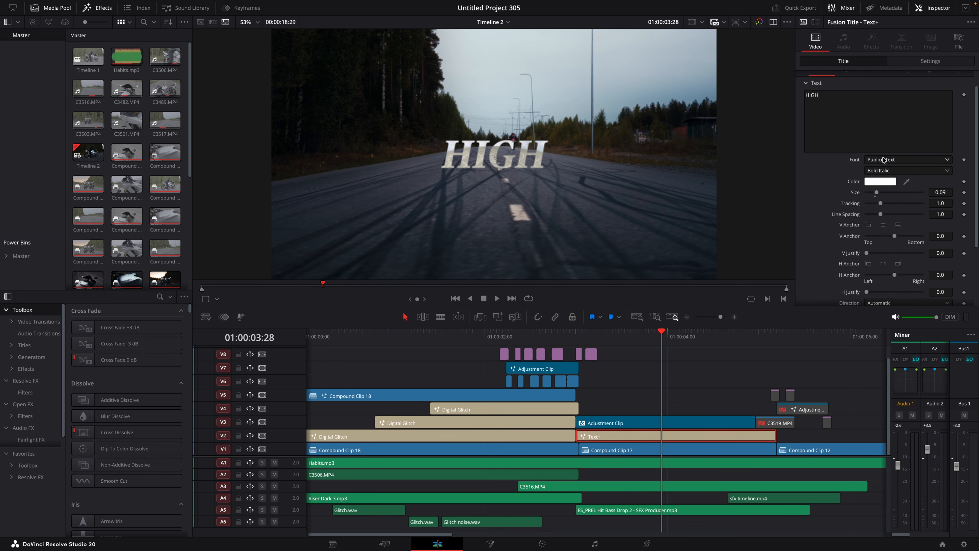
{"action": "scroll", "coordinate": [835, 163], "scroll_direction": "down", "scroll_amount": 4}
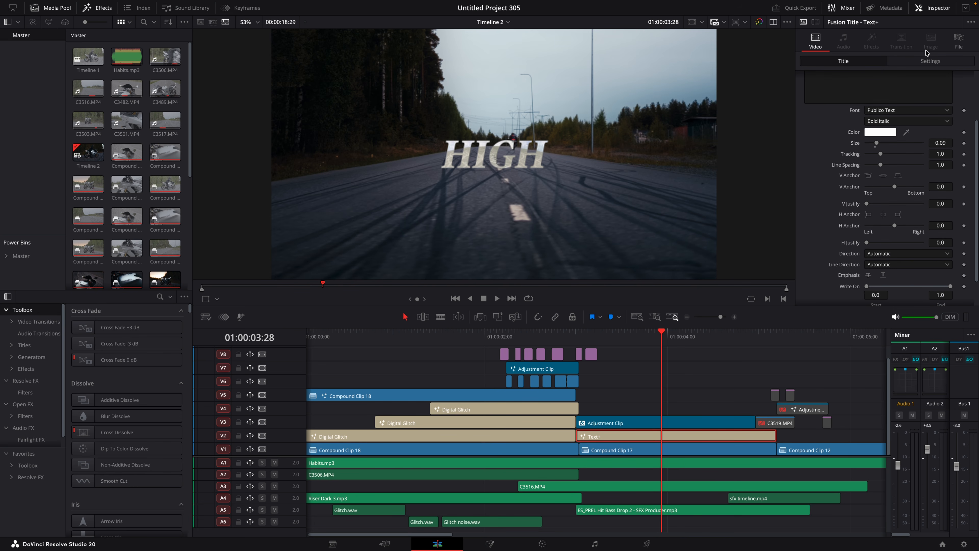
- Choose Difference as the Text+ title's composite mode
{"action": "left_click", "coordinate": [921, 61]}
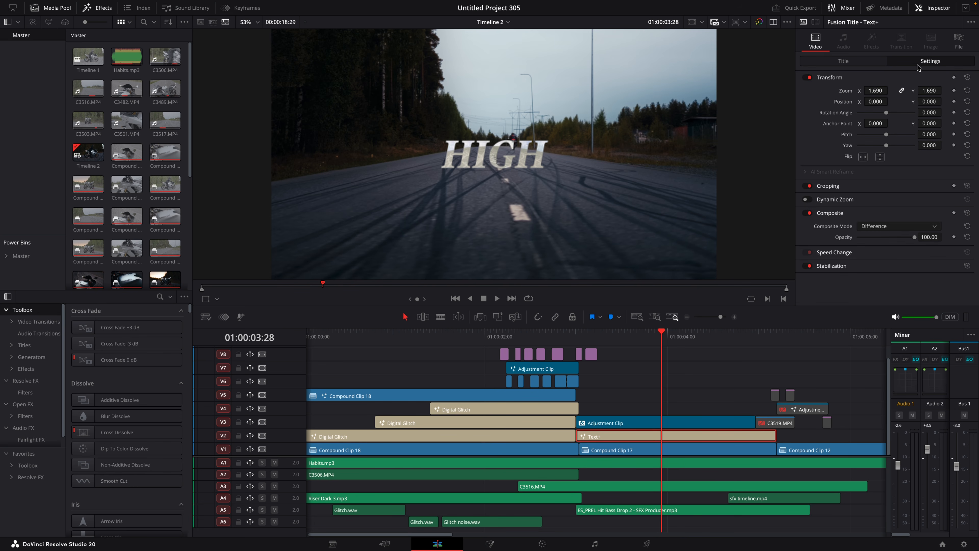
{"action": "left_click", "coordinate": [878, 226]}
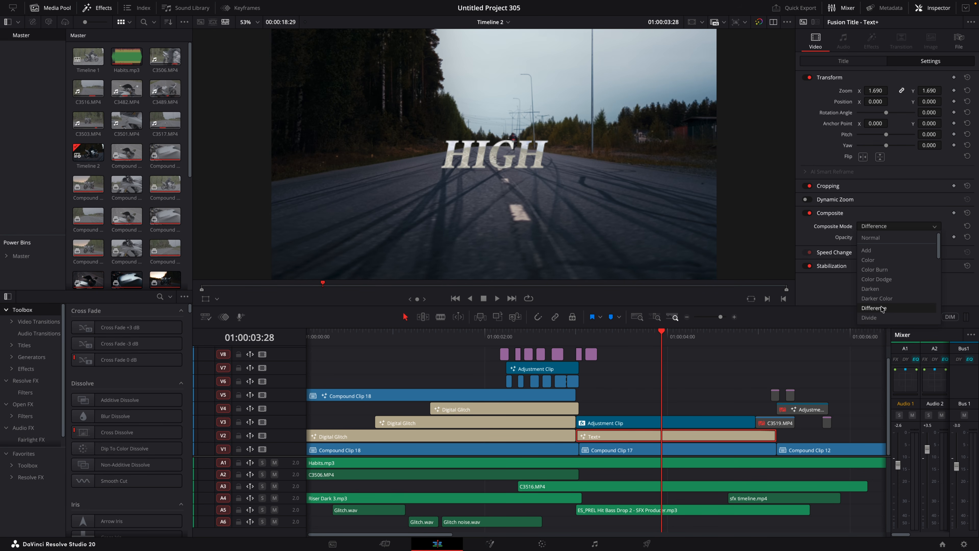
{"action": "left_click", "coordinate": [872, 308]}
{"action": "left_click", "coordinate": [717, 353]}
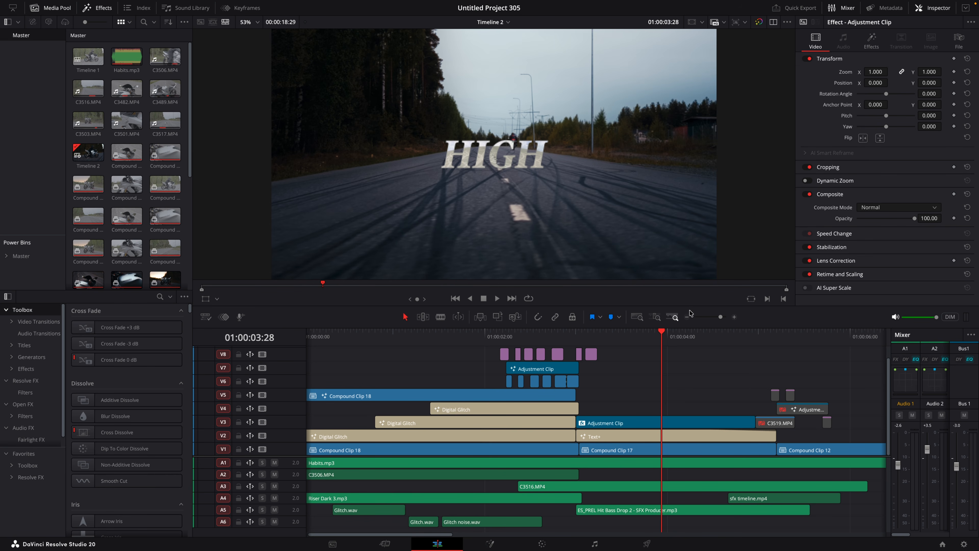
- Play the HIGH title sequence from the Solid Color flash at 01:00:03:05 into Compound Clip 12
{"action": "left_click", "coordinate": [591, 339]}
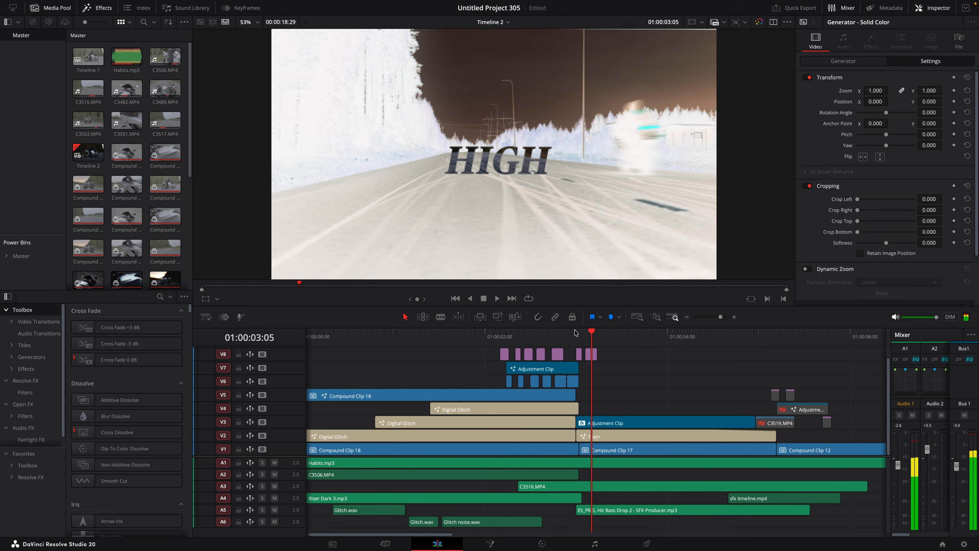
{"action": "key", "text": "space"}
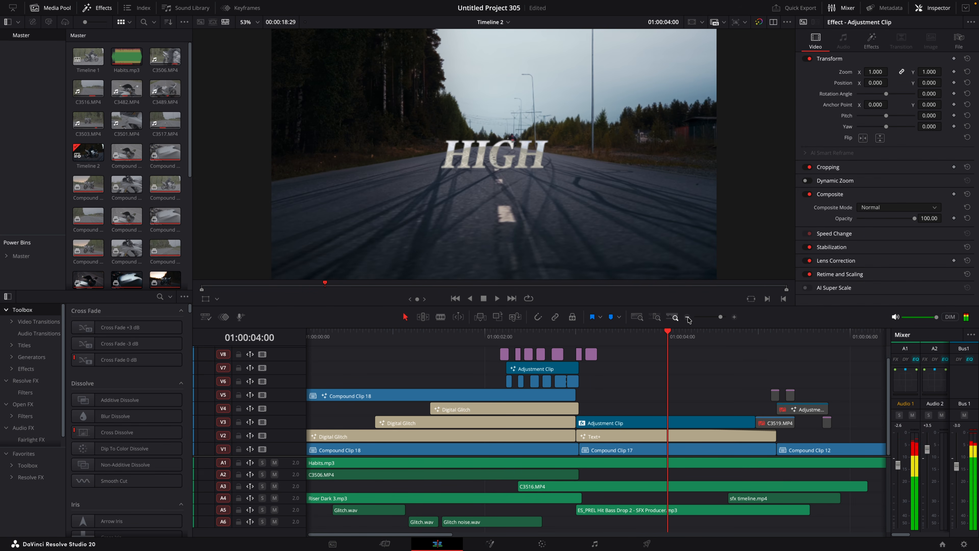
{"action": "left_click", "coordinate": [687, 317]}
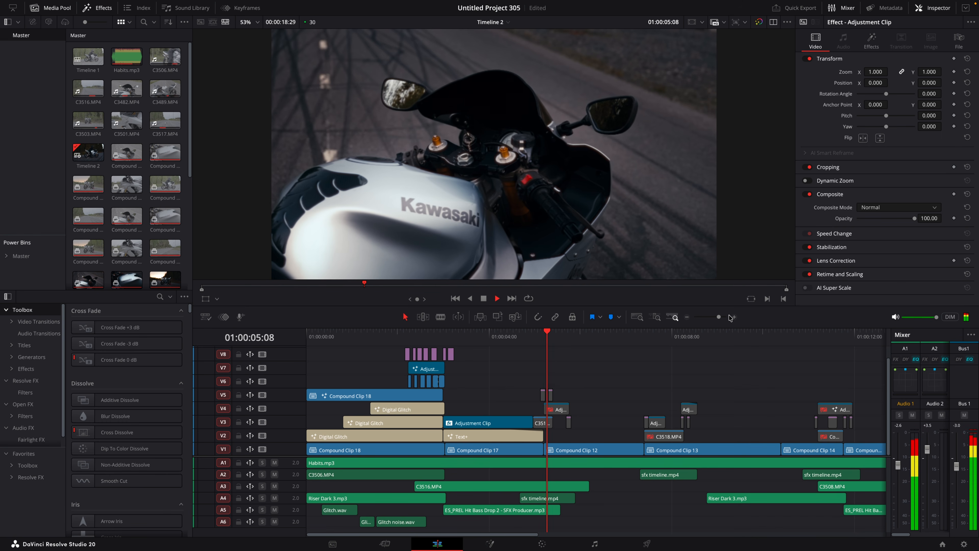
{"action": "key", "text": "space"}
- Enable the C3519.MP4 clip on V3 and scrub across its transition into Compound Clip 12
{"action": "left_click", "coordinate": [735, 317]}
{"action": "left_click_drag", "start_coordinate": [552, 335], "coordinate": [504, 335]}
{"action": "key", "text": "space"}
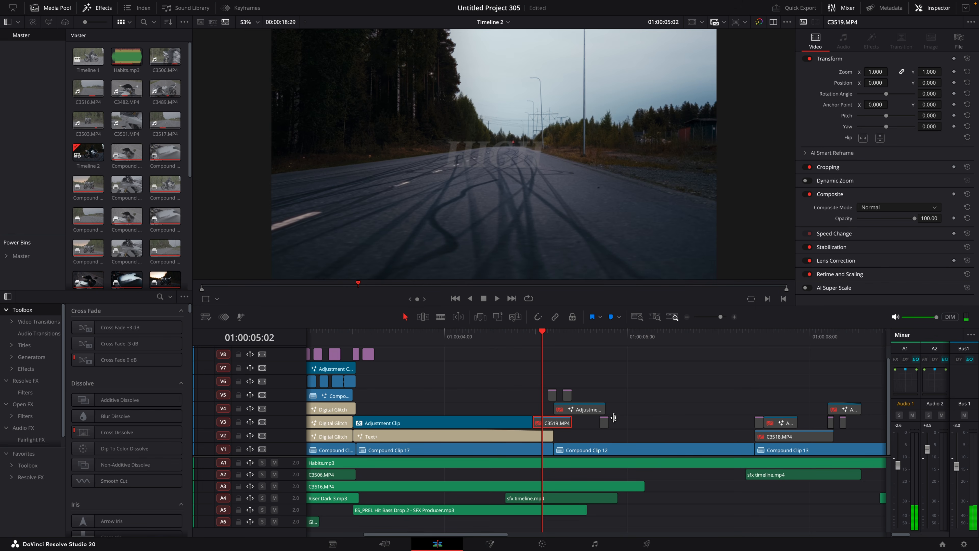
{"action": "key", "text": "d"}
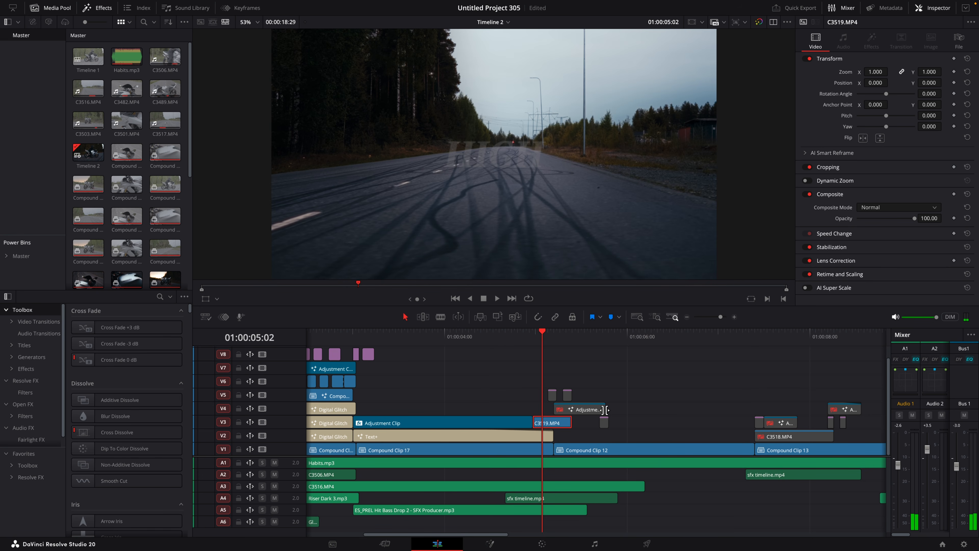
{"action": "mouse_move", "coordinate": [535, 341]}
{"action": "left_mouse_down"}
{"action": "mouse_move", "coordinate": [575, 341]}
{"action": "mouse_move", "coordinate": [553, 345]}
{"action": "left_mouse_up"}
- Enable both Solid Color clips on V5 over the C3519.MP4 clip and check the Solid Color's composite settings
{"action": "left_click_drag", "start_coordinate": [578, 392], "coordinate": [546, 392]}
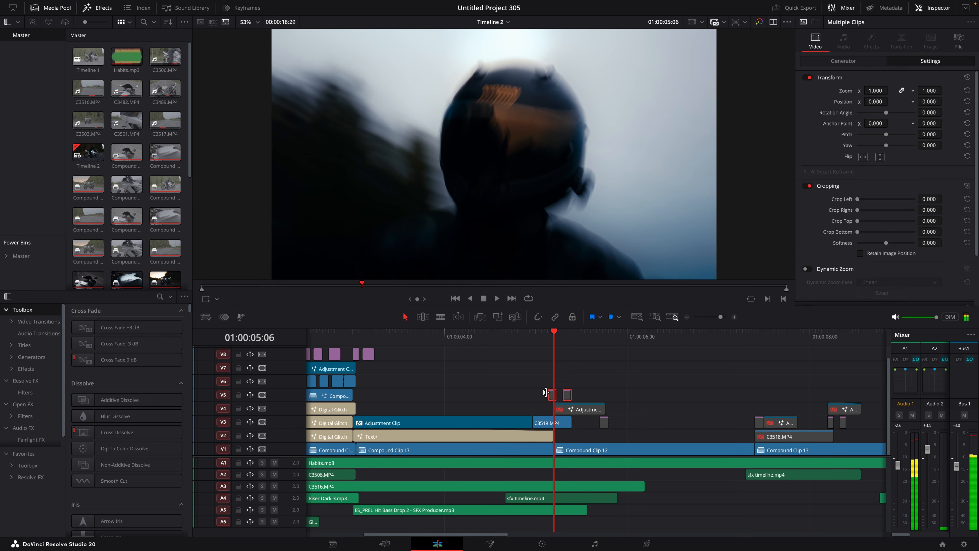
{"action": "key", "text": "d"}
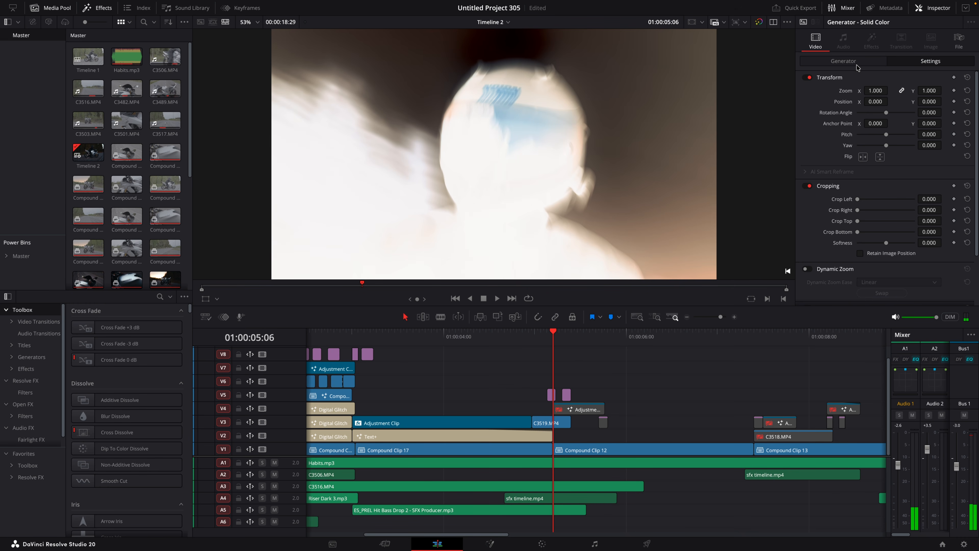
{"action": "left_click", "coordinate": [916, 61]}
{"action": "scroll", "coordinate": [913, 192], "scroll_direction": "down", "scroll_amount": 3}
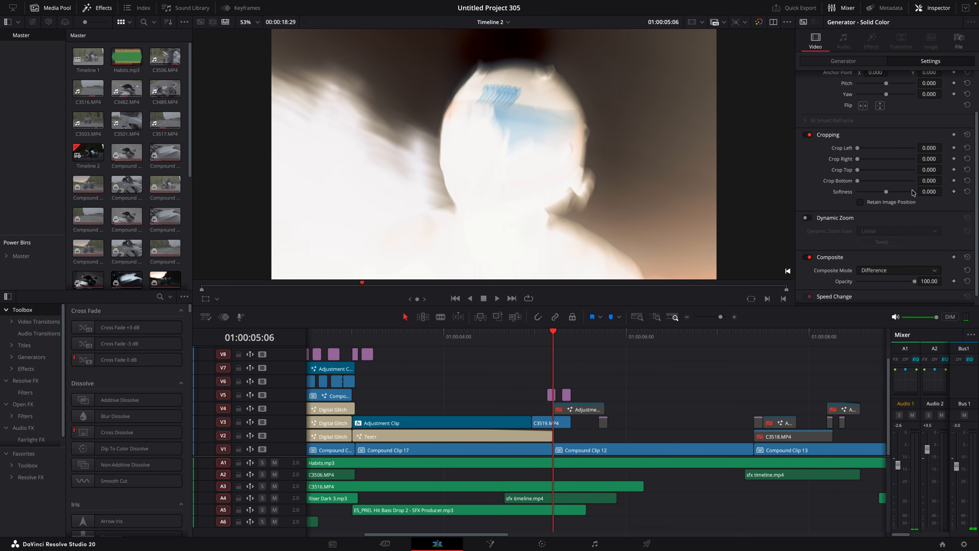
- Preview the V5 Solid Color flashes and enable the Solid Color clip on V3 above Compound Clip 12
{"action": "left_click", "coordinate": [733, 317]}
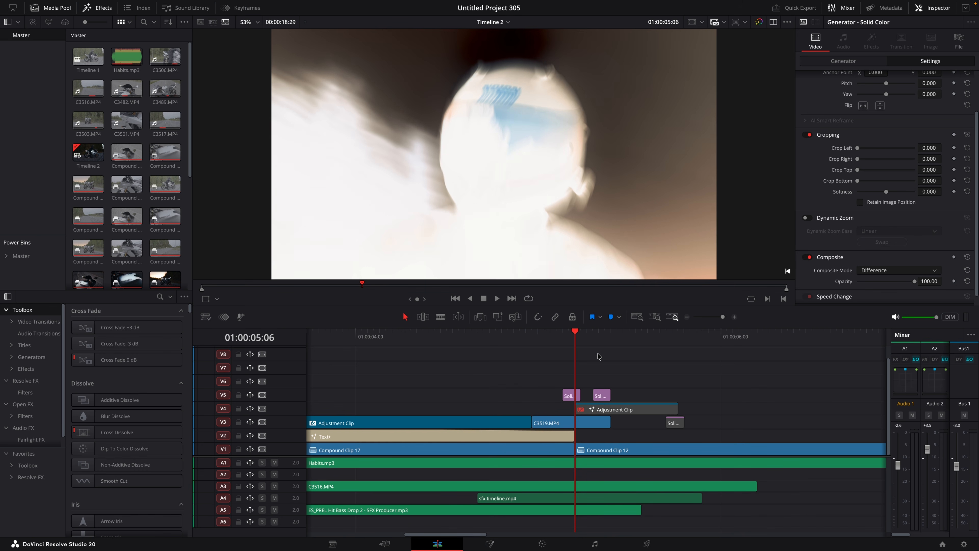
{"action": "left_click", "coordinate": [563, 340]}
{"action": "key", "text": "space"}
{"action": "left_click", "coordinate": [674, 423]}
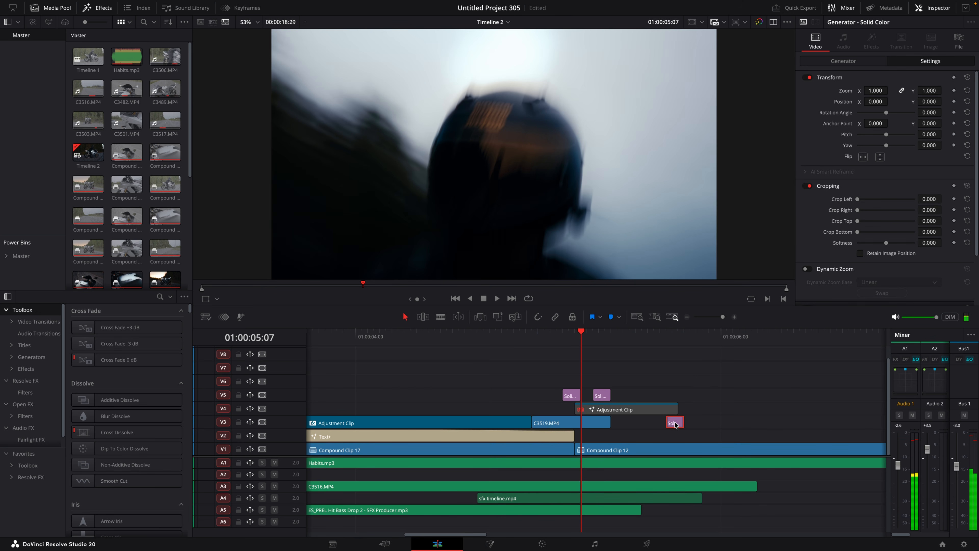
{"action": "left_click", "coordinate": [687, 317]}
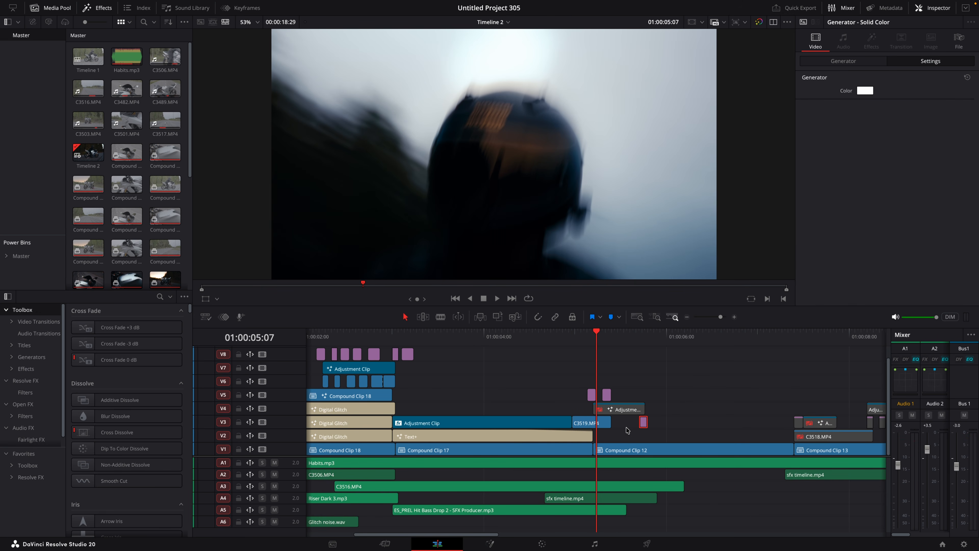
- Enable the Adjustment Clip on V4 above Compound Clip 12 and inspect its TCVGTracer1 node in Fusion
{"action": "left_click", "coordinate": [621, 412]}
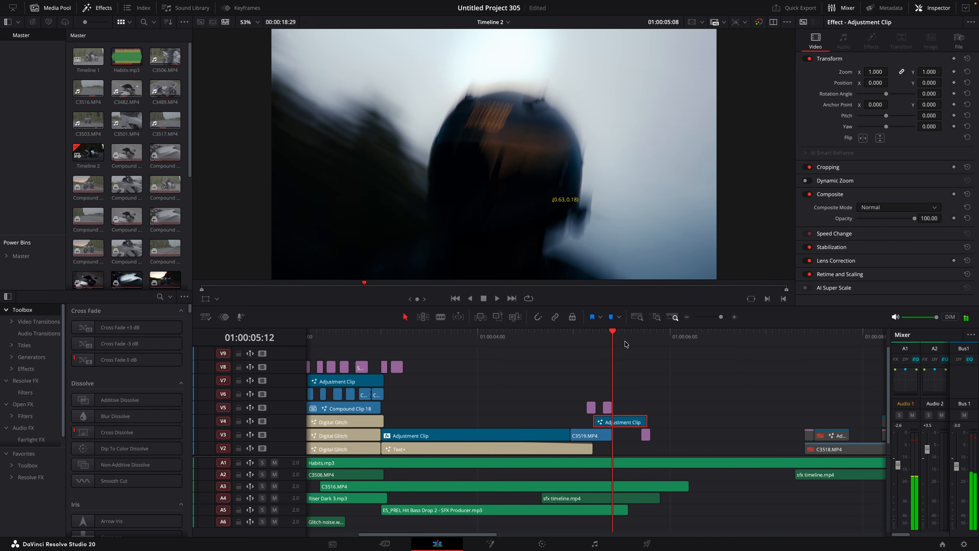
{"action": "key", "text": "shift+5"}
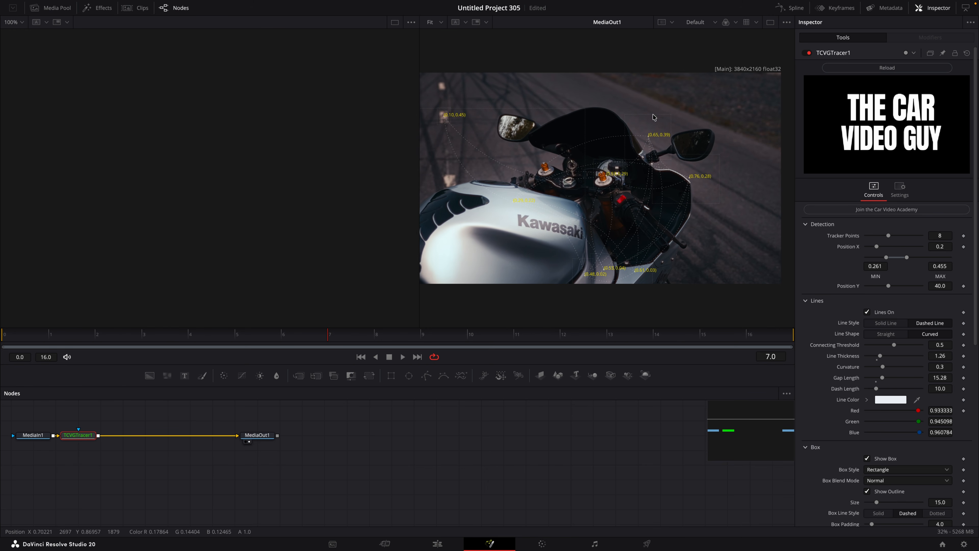
{"action": "key", "text": "shift+4"}
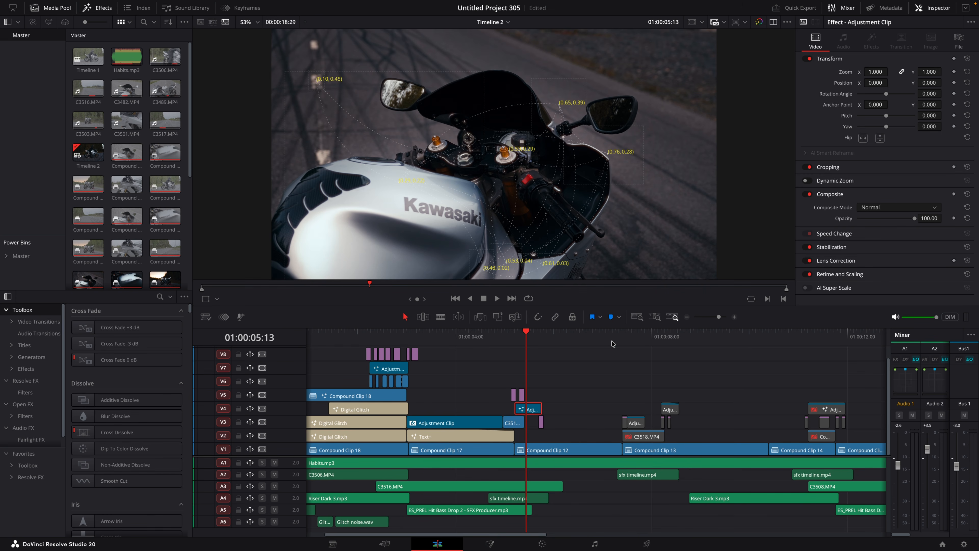
- Play up to the start of Compound Clip 13 and enable the C3518.MP4 clip on V2
{"action": "left_click_drag", "start_coordinate": [613, 341], "coordinate": [584, 343]}
{"action": "key", "text": "space"}
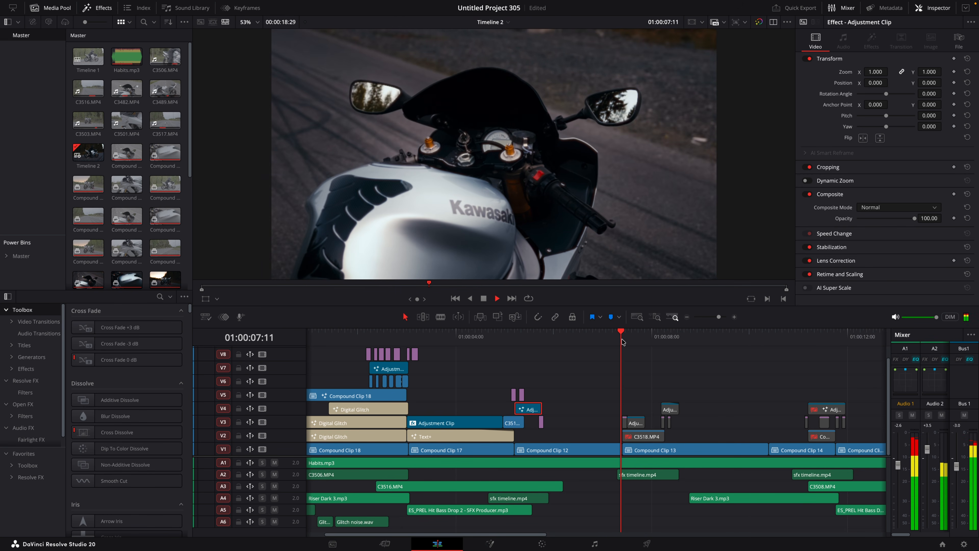
{"action": "key", "text": "space"}
{"action": "scroll", "coordinate": [625, 424], "scroll_direction": "up", "scroll_amount": 2}
{"action": "left_click", "coordinate": [627, 437]}
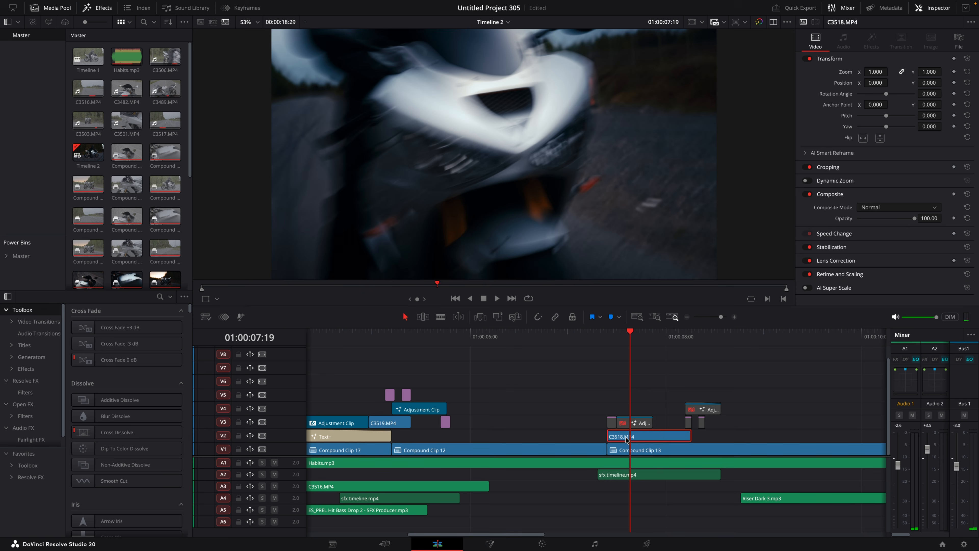
- Enable the three Solid Color clips on V3 around C3518.MP4 and play back the flashes
{"action": "left_click", "coordinate": [611, 342]}
{"action": "left_click", "coordinate": [611, 423]}
{"action": "key", "text": "d"}
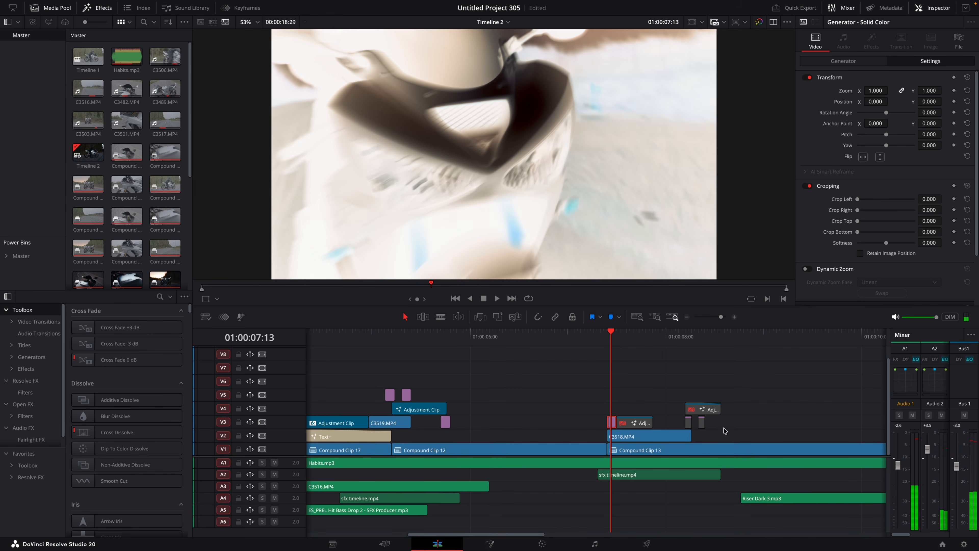
{"action": "left_click_drag", "start_coordinate": [720, 429], "coordinate": [688, 421]}
{"action": "key", "text": "d"}
{"action": "left_click_drag", "start_coordinate": [608, 348], "coordinate": [573, 344]}
{"action": "key", "text": "space"}
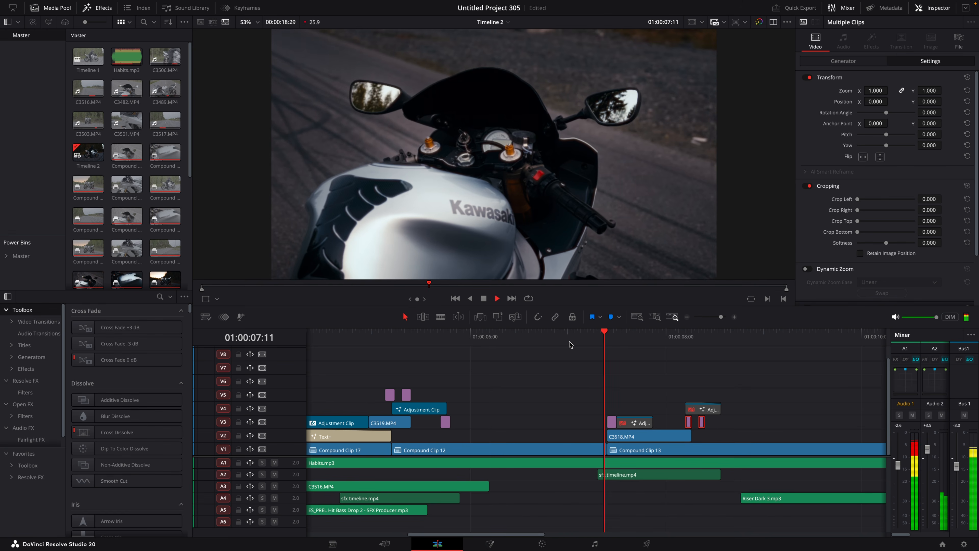
{"action": "key", "text": "space"}
- Enable the Adjustment Clips on V3 and V4 above Compound Clip 13 and preview their tracer overlays
{"action": "left_click", "coordinate": [638, 423]}
{"action": "key", "text": "d"}
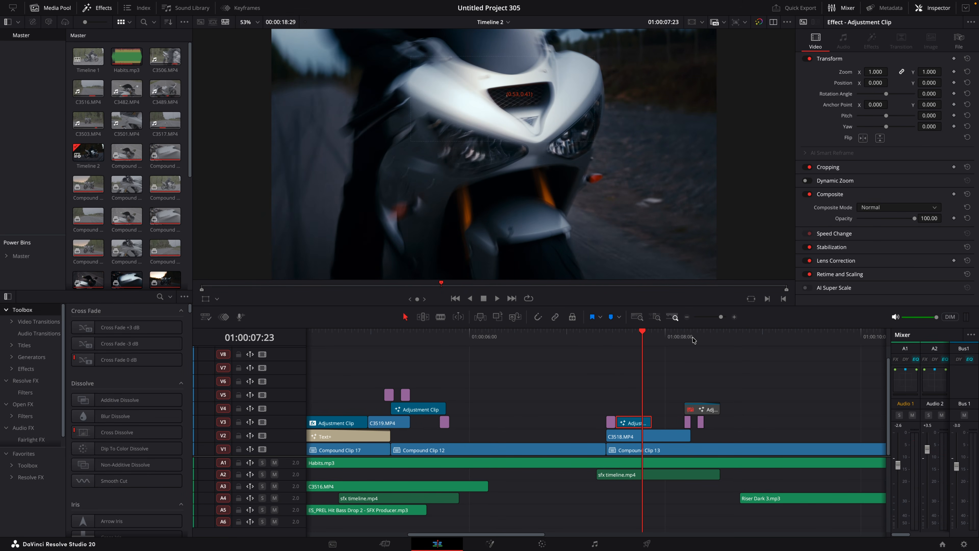
{"action": "left_click", "coordinate": [693, 339]}
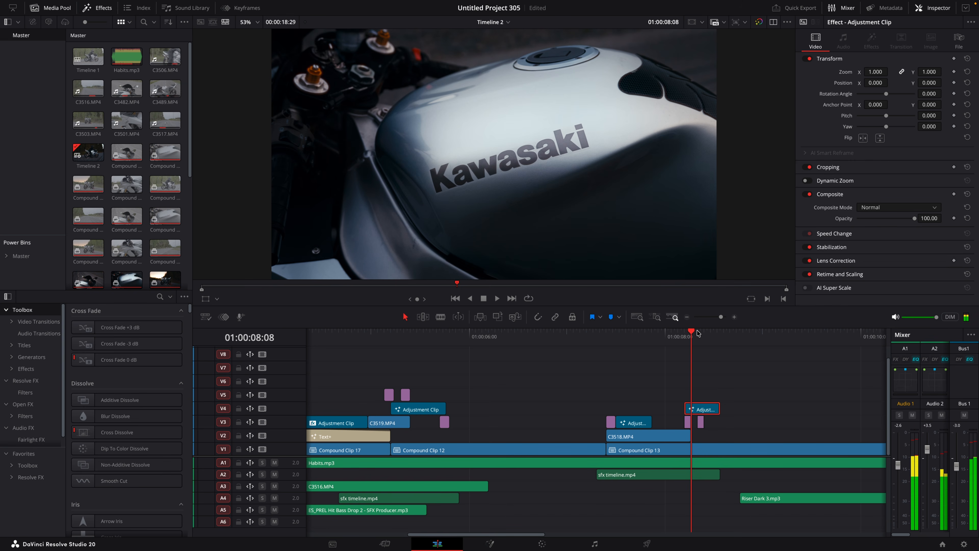
{"action": "left_click", "coordinate": [697, 333]}
- Open the V4 Adjustment Clip above Compound Clip 13 in Fusion and examine its TCVGTracer1 controls
{"action": "left_click", "coordinate": [495, 546]}
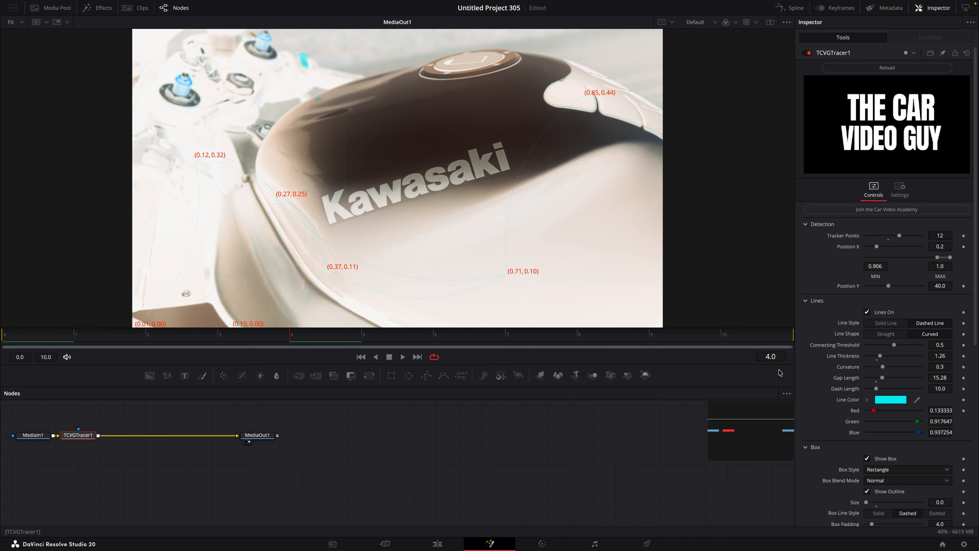
{"action": "scroll", "coordinate": [885, 447], "scroll_direction": "down", "scroll_amount": 5}
{"action": "scroll", "coordinate": [885, 448], "scroll_direction": "down", "scroll_amount": 7}
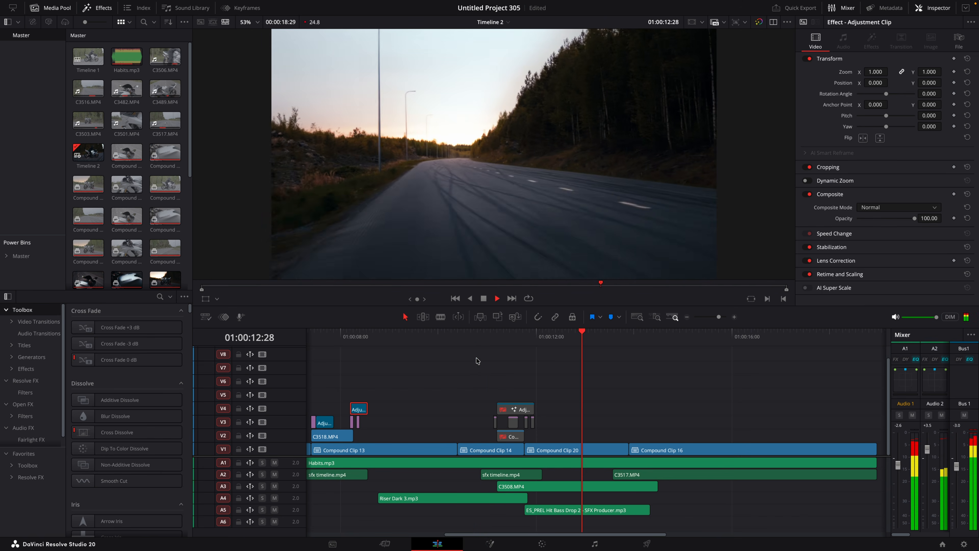
- Enable the Adjustment Clip, Solid Color clips and V2 compound clip above Compound Clips 14 and 20, scrubbing through them
{"action": "mouse_move", "coordinate": [584, 336]}
{"action": "left_mouse_down"}
{"action": "mouse_move", "coordinate": [532, 336]}
{"action": "mouse_move", "coordinate": [576, 336]}
{"action": "left_mouse_up"}
{"action": "left_click", "coordinate": [519, 336]}
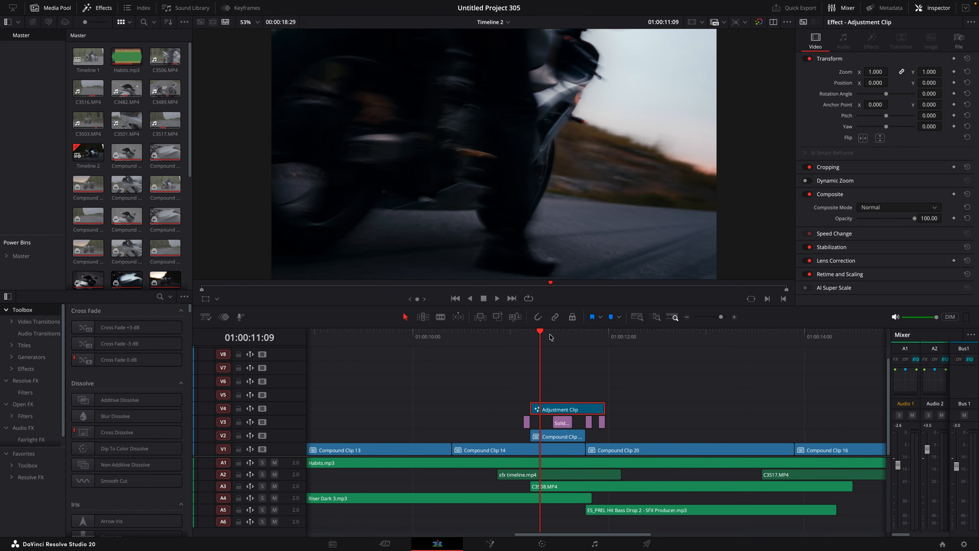
{"action": "left_click_drag", "start_coordinate": [551, 336], "coordinate": [547, 336]}
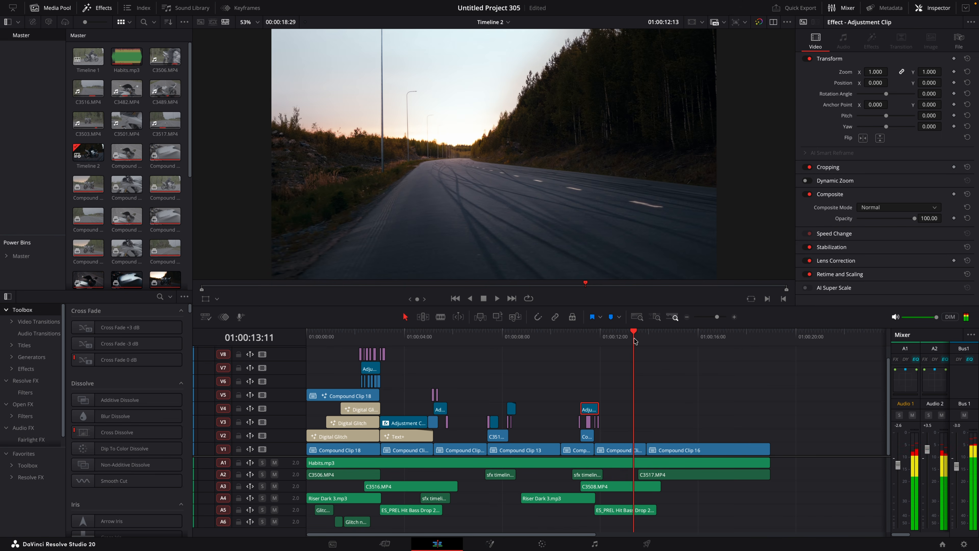
- Expand the audio area to show tracks A1 to A6 and inspect the C3516.MP4 audio at the start of Compound Clip 17
{"action": "left_click_drag", "start_coordinate": [634, 336], "coordinate": [593, 342]}
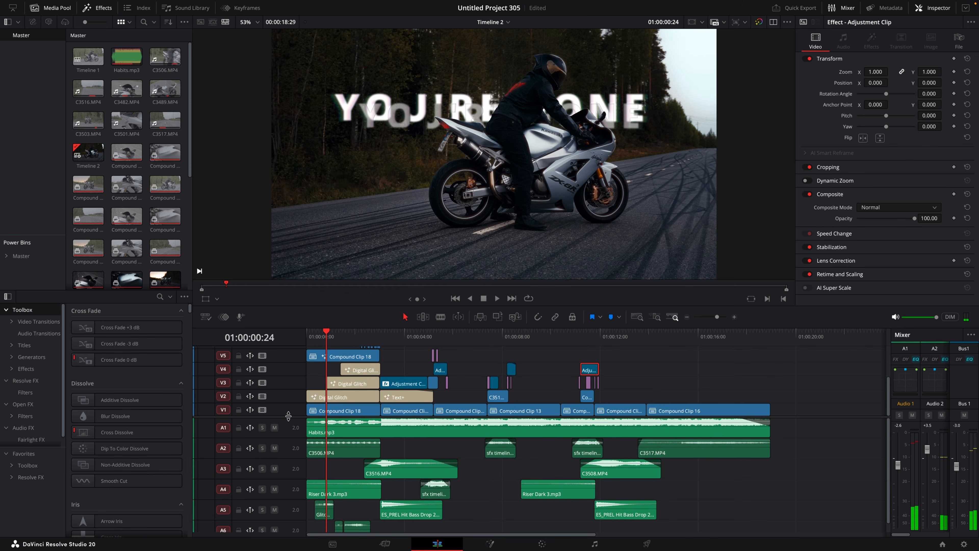
{"action": "left_click_drag", "start_coordinate": [289, 416], "coordinate": [294, 386]}
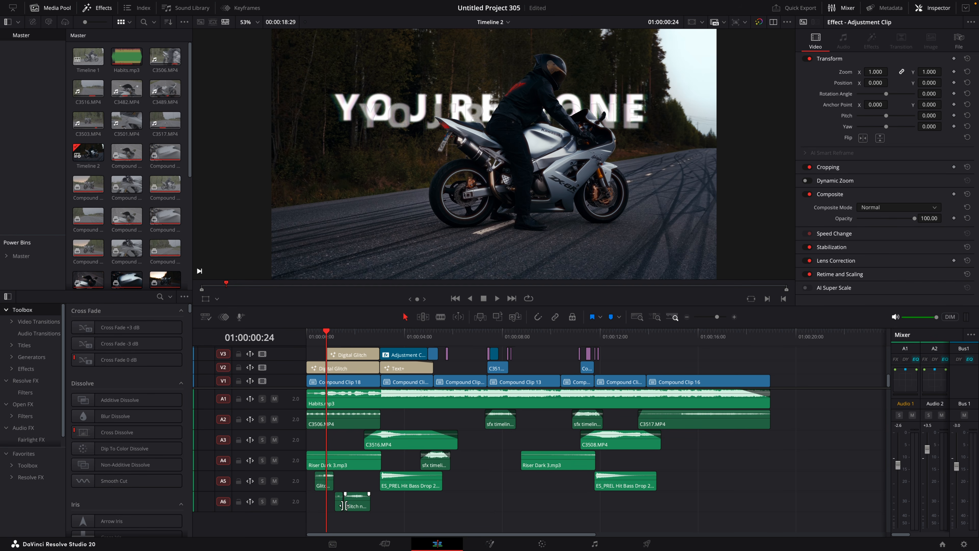
{"action": "left_click", "coordinate": [735, 318]}
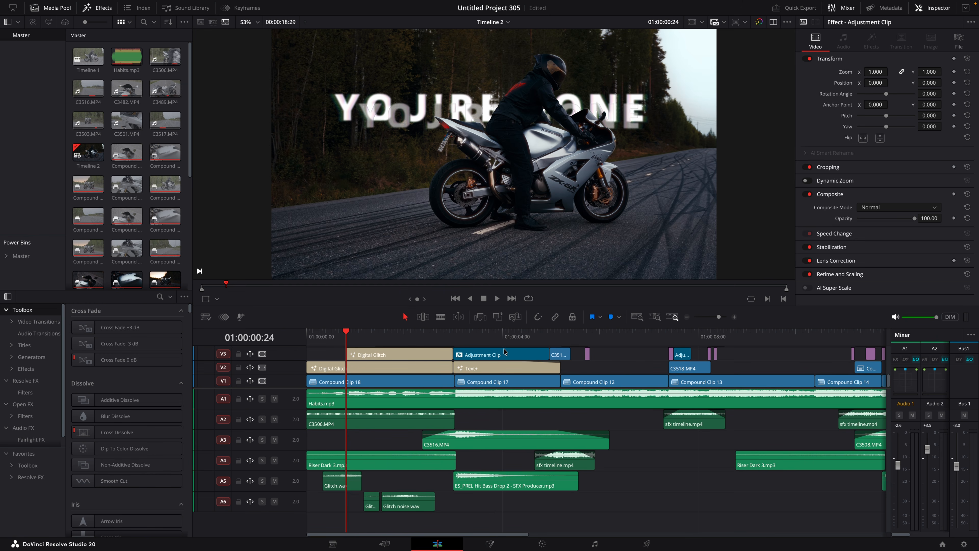
{"action": "key", "text": "Down"}
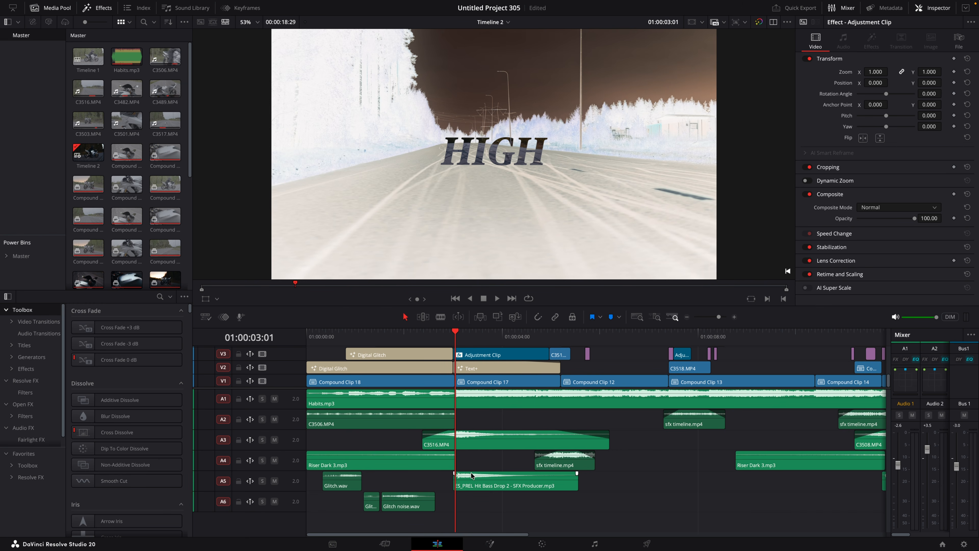
{"action": "left_click", "coordinate": [464, 444]}
- Position the playhead over the sfx timeline.mp4 clip on A2 beneath Compound Clip 13 and examine the sound effects there
{"action": "scroll", "coordinate": [489, 443], "scroll_direction": "right", "scroll_amount": 3}
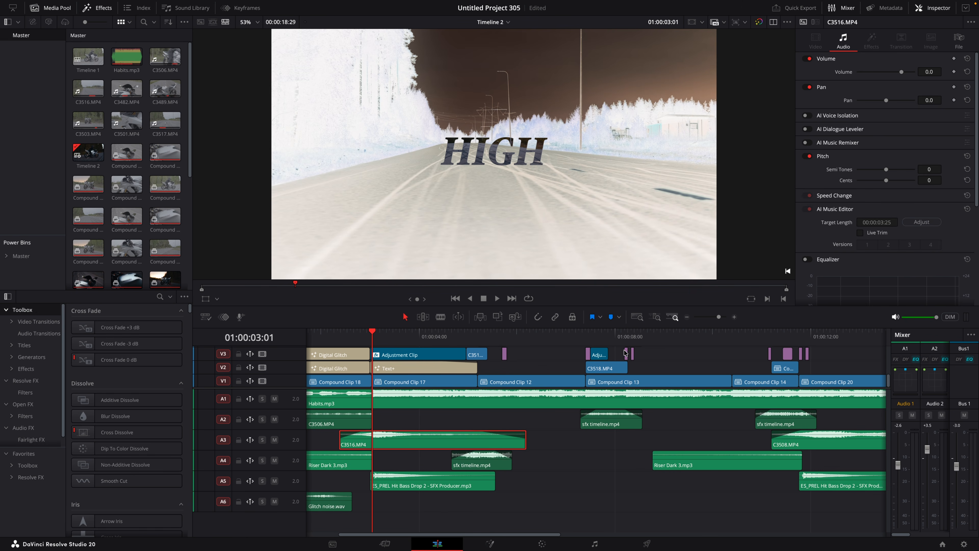
{"action": "left_click", "coordinate": [593, 333]}
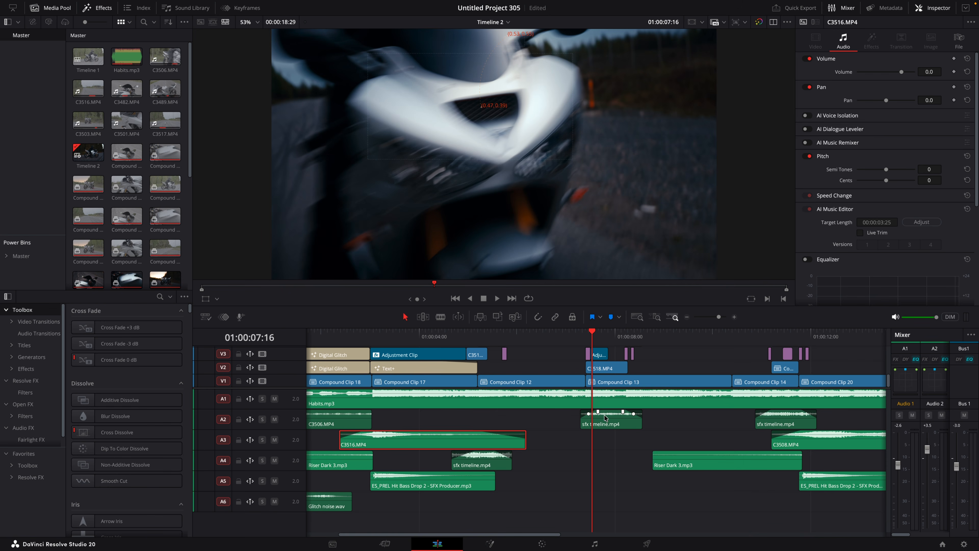
{"action": "scroll", "coordinate": [579, 347], "scroll_direction": "right", "scroll_amount": 2}
{"action": "left_click", "coordinate": [543, 334]}
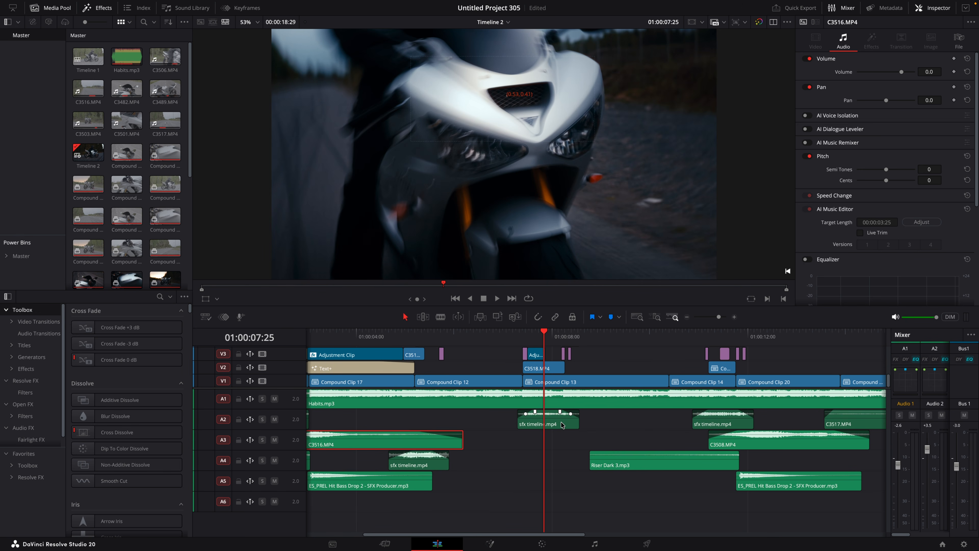
{"action": "scroll", "coordinate": [560, 423], "scroll_direction": "right", "scroll_amount": 2}
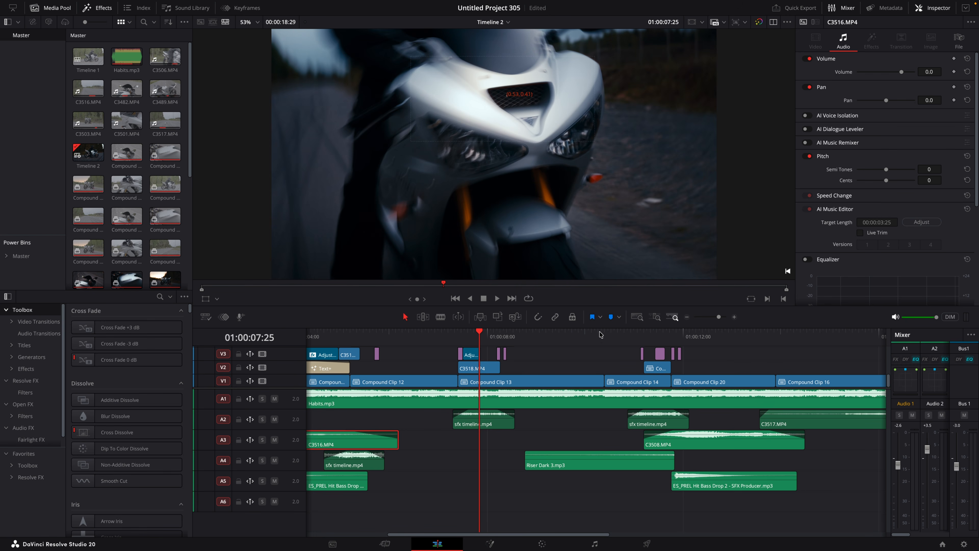
- Scrub from Compound Clip 14 to the start of Compound Clip 20 and inspect the C3508.MP4 and sfx timeline.mp4 audio there
{"action": "left_click_drag", "start_coordinate": [622, 335], "coordinate": [675, 339]}
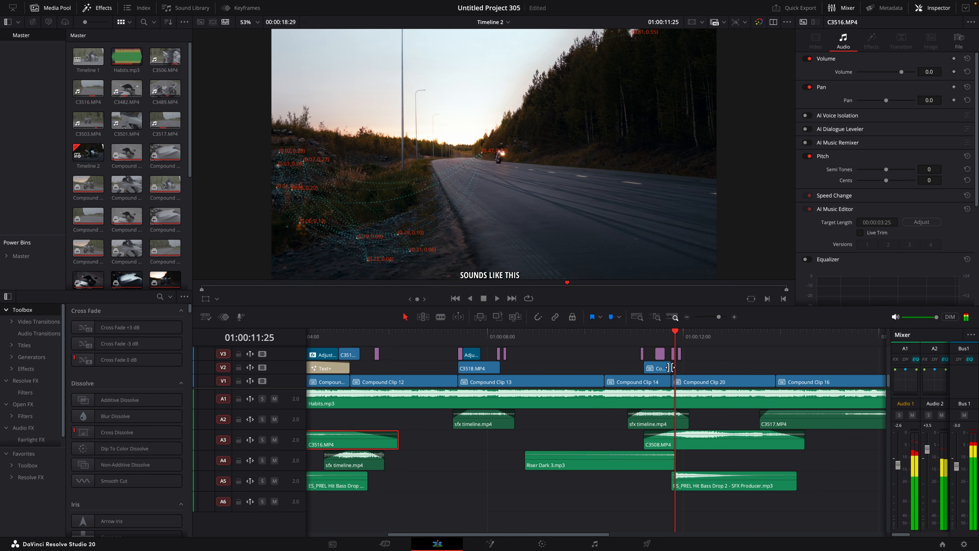
{"action": "scroll", "coordinate": [678, 444], "scroll_direction": "right", "scroll_amount": 2}
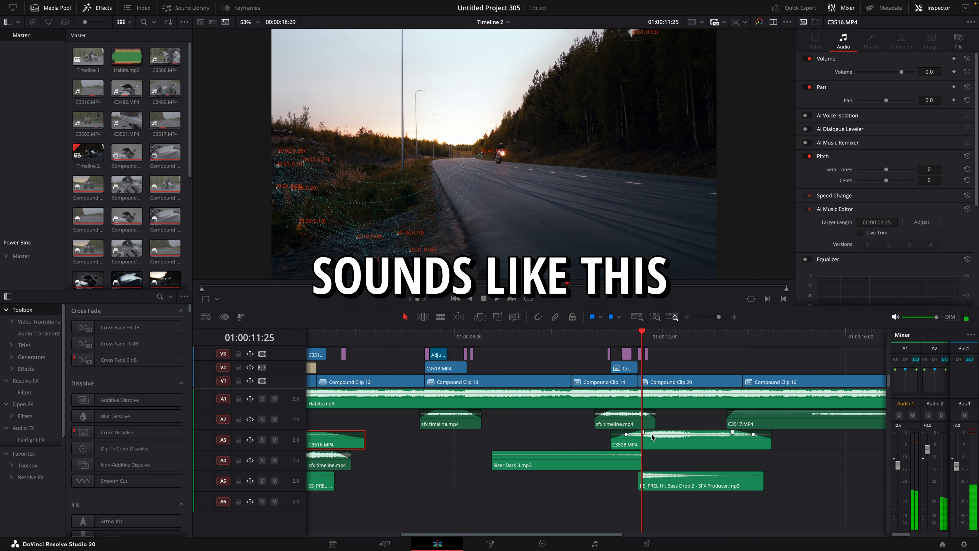
{"action": "left_click", "coordinate": [678, 445]}
{"action": "scroll", "coordinate": [678, 444], "scroll_direction": "right", "scroll_amount": 7}
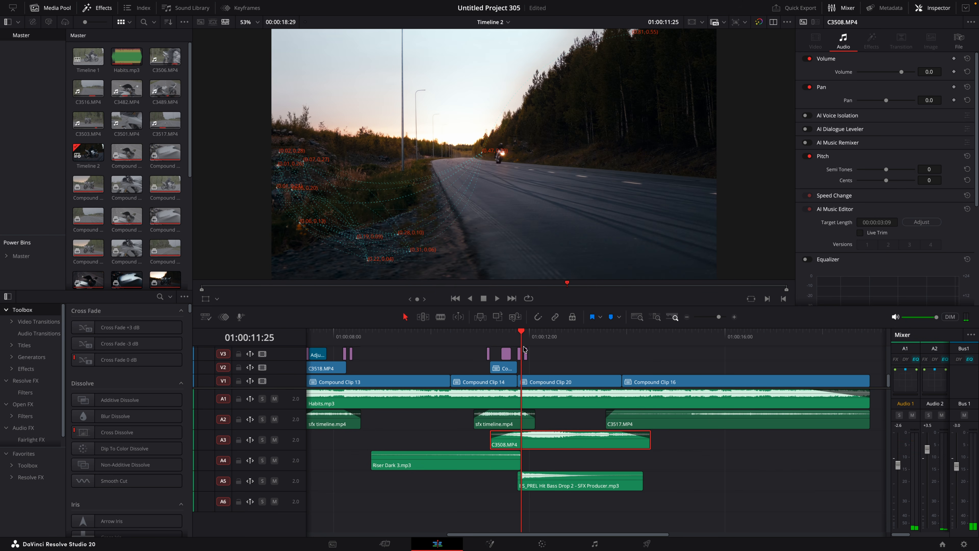
{"action": "left_click", "coordinate": [512, 424]}
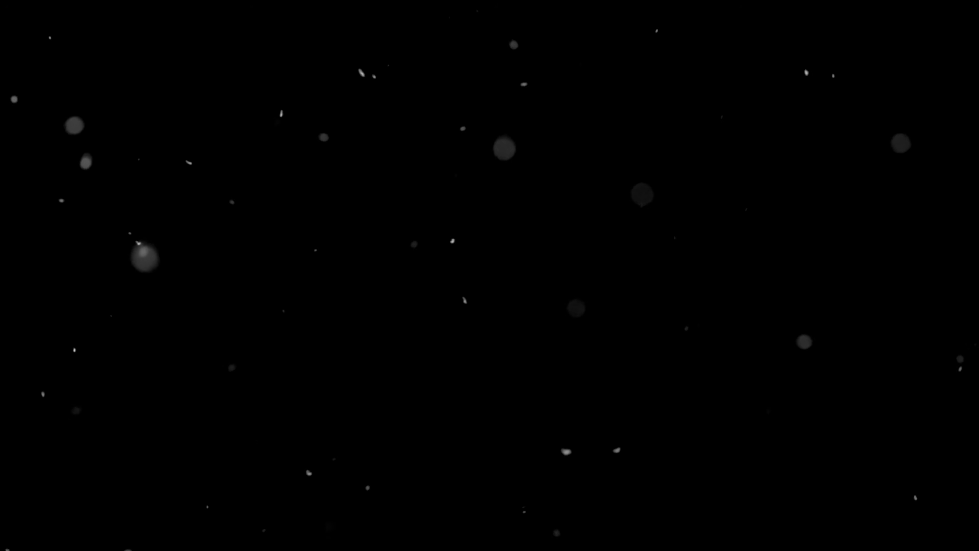